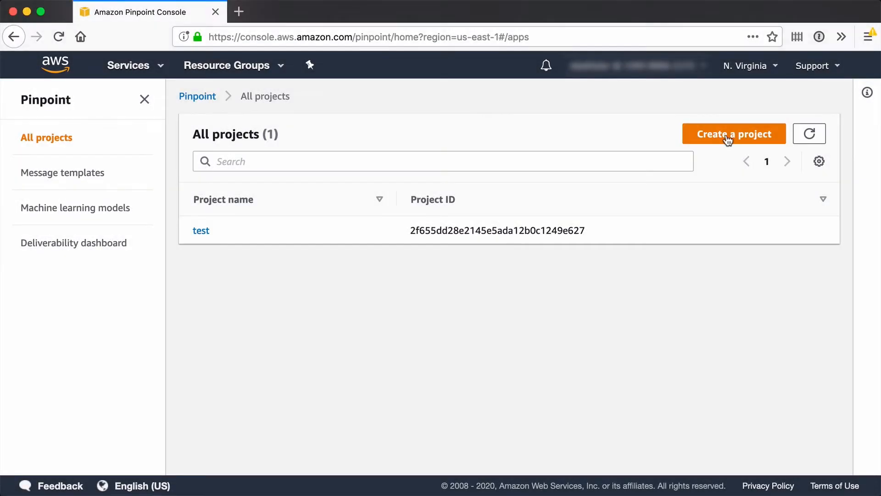
Create a new project named journey-demo
{"action": "left_click", "coordinate": [729, 136]}
{"action": "left_click", "coordinate": [396, 280]}
{"action": "type", "text": "journey-demo"}
{"action": "left_click", "coordinate": [634, 332]}
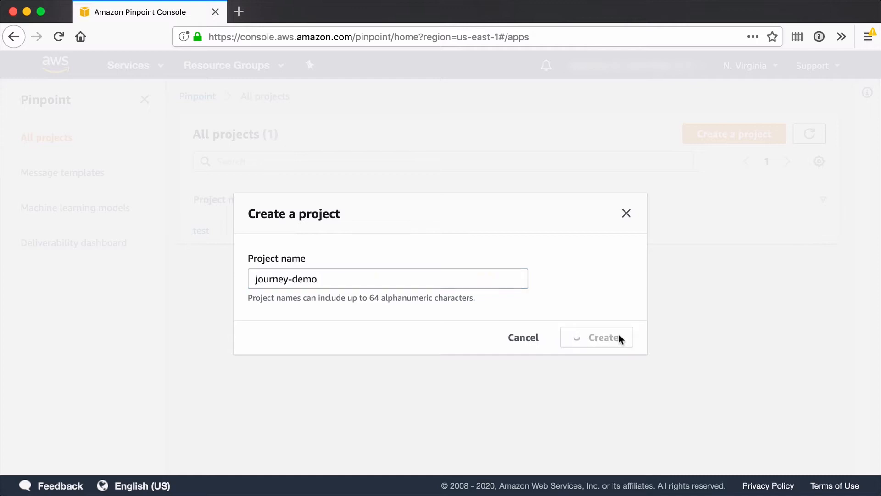
Configure the project's email channel by entering the sender email address, requesting its verification and saving the setup
{"action": "scroll", "coordinate": [291, 251], "scroll_direction": "down", "scroll_amount": 5}
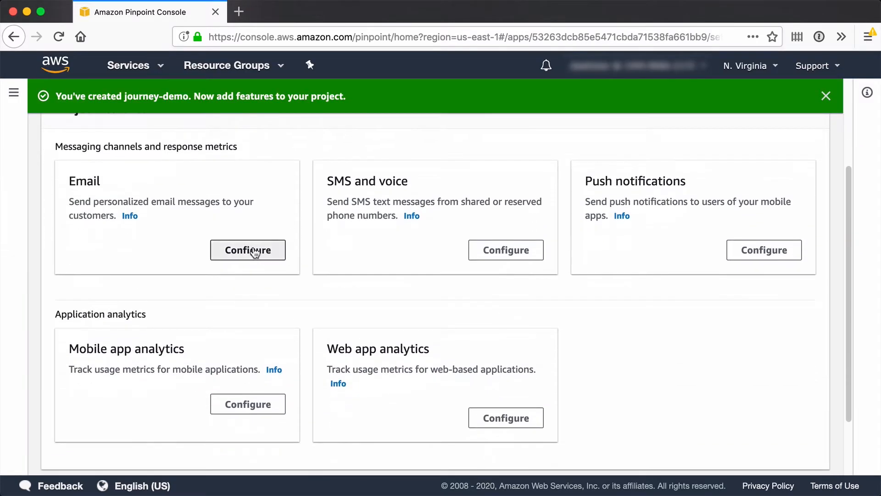
{"action": "left_click", "coordinate": [255, 252]}
{"action": "left_click", "coordinate": [238, 281]}
{"action": "key", "text": "super+v"}
{"action": "left_click", "coordinate": [575, 286]}
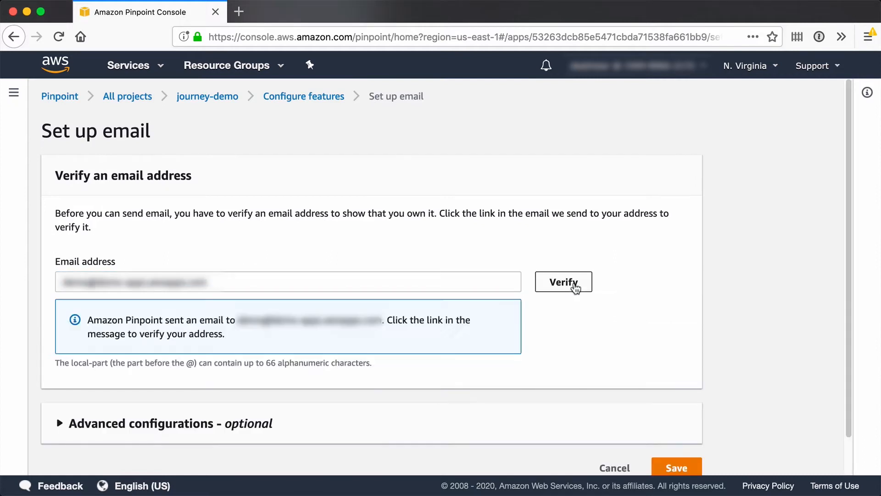
{"action": "scroll", "coordinate": [471, 168], "scroll_direction": "down", "scroll_amount": 2}
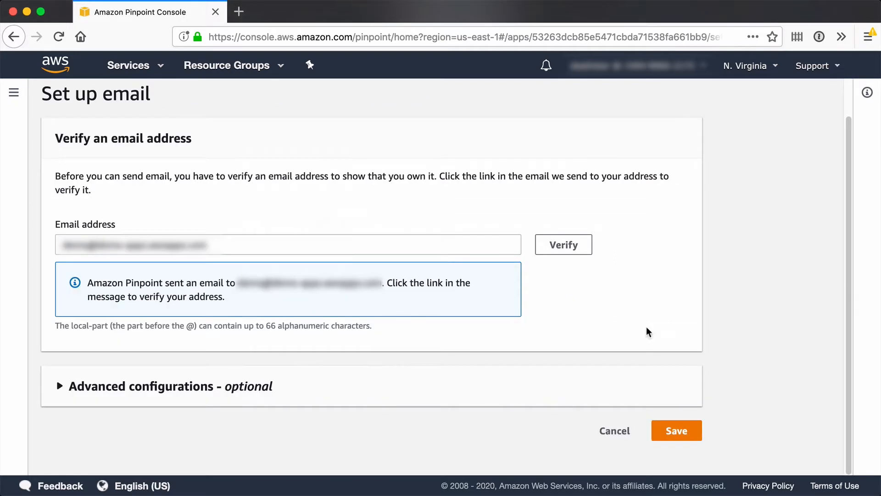
{"action": "left_click", "coordinate": [690, 440]}
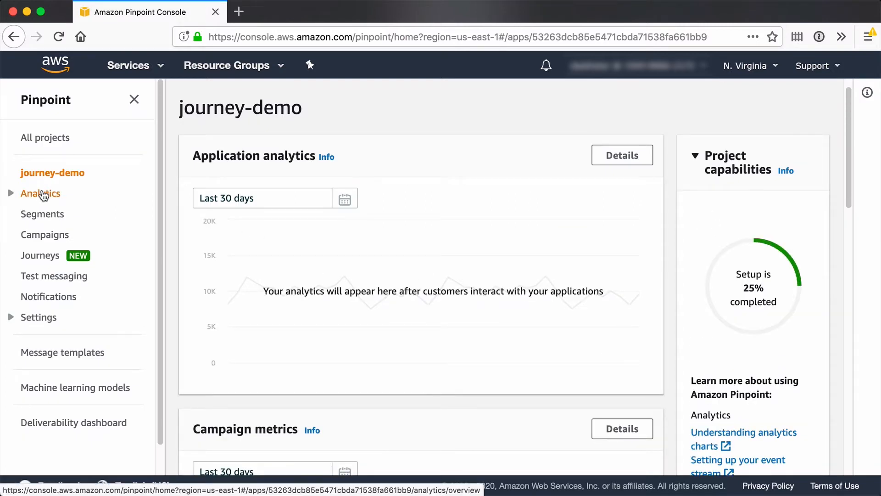
View the project's test messaging page with Email as the channel
{"action": "left_click", "coordinate": [63, 277]}
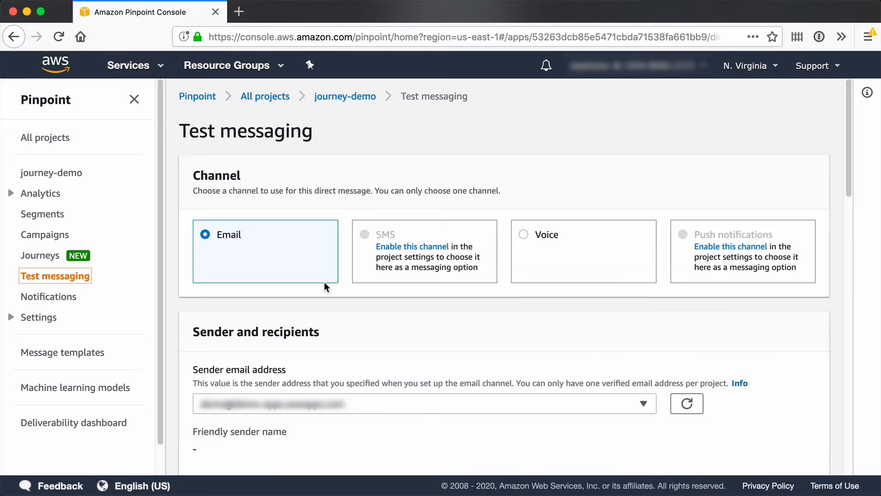
{"action": "left_click", "coordinate": [305, 250]}
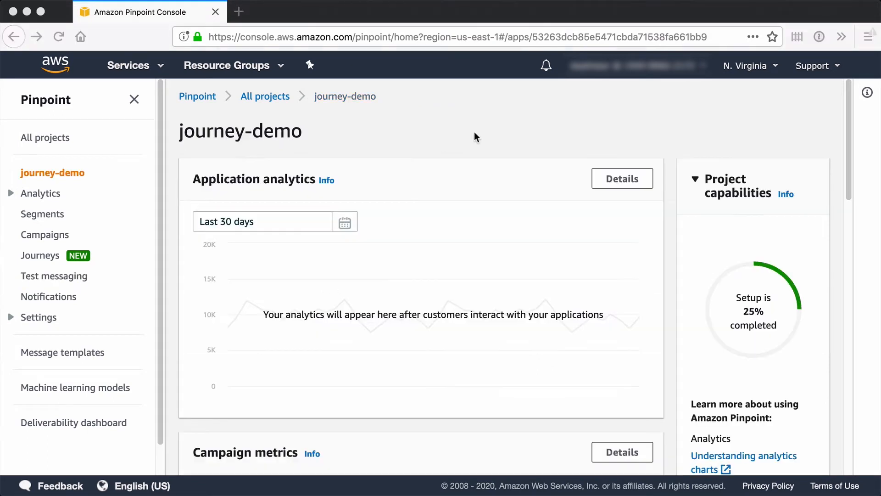
Create a segment in the journey-demo project by importing ExampleData.csv from the computer, keeping the segment name ExampleData
{"action": "left_click", "coordinate": [472, 132]}
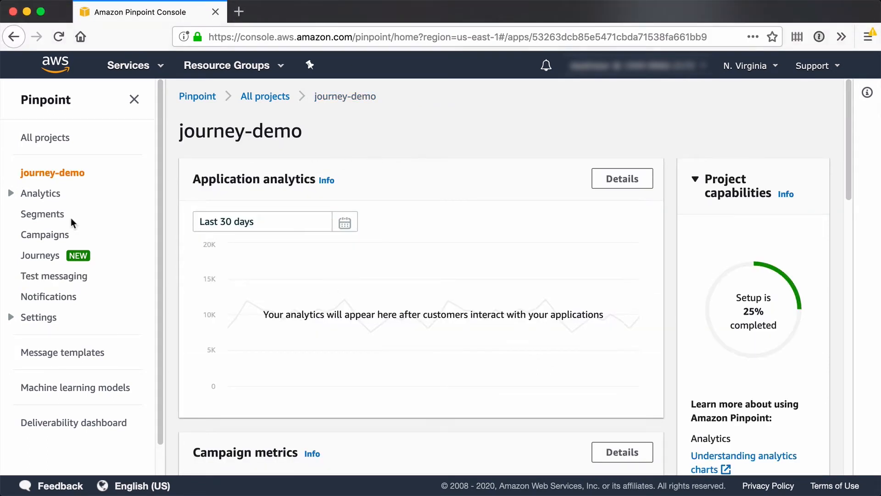
{"action": "left_click", "coordinate": [50, 219]}
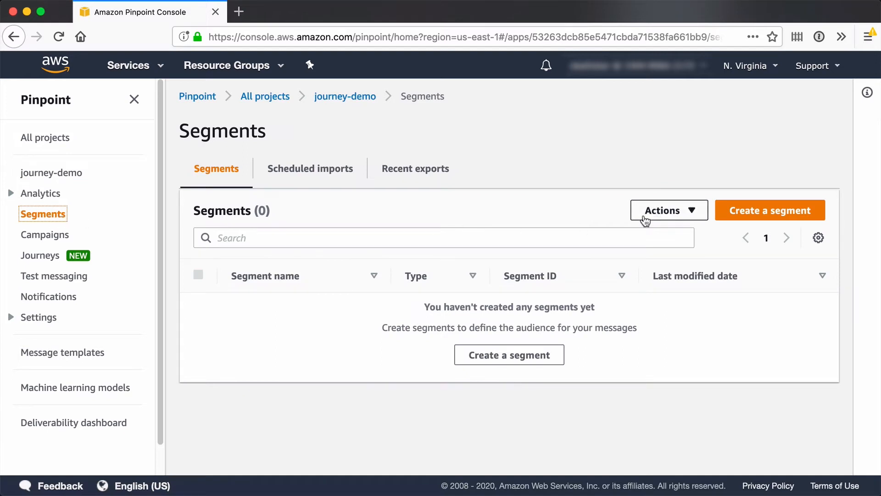
{"action": "left_click", "coordinate": [775, 212]}
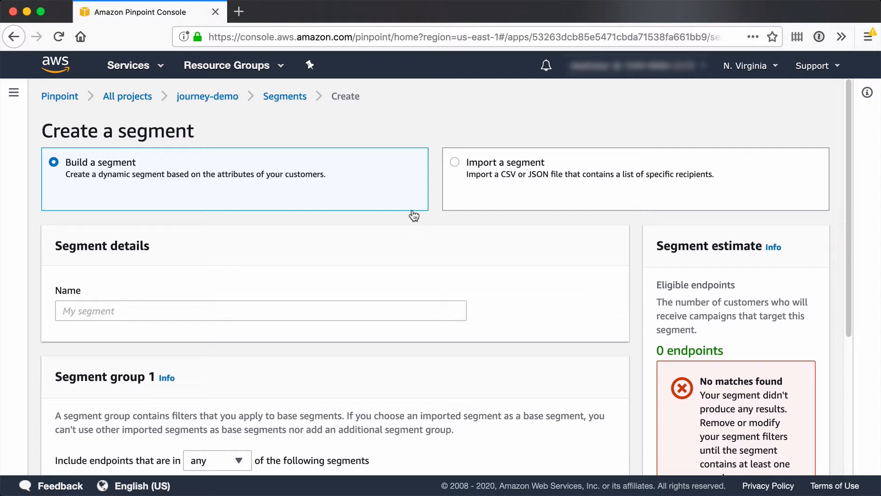
{"action": "left_click", "coordinate": [492, 162]}
{"action": "scroll", "coordinate": [397, 253], "scroll_direction": "down", "scroll_amount": 5}
{"action": "left_click", "coordinate": [106, 313]}
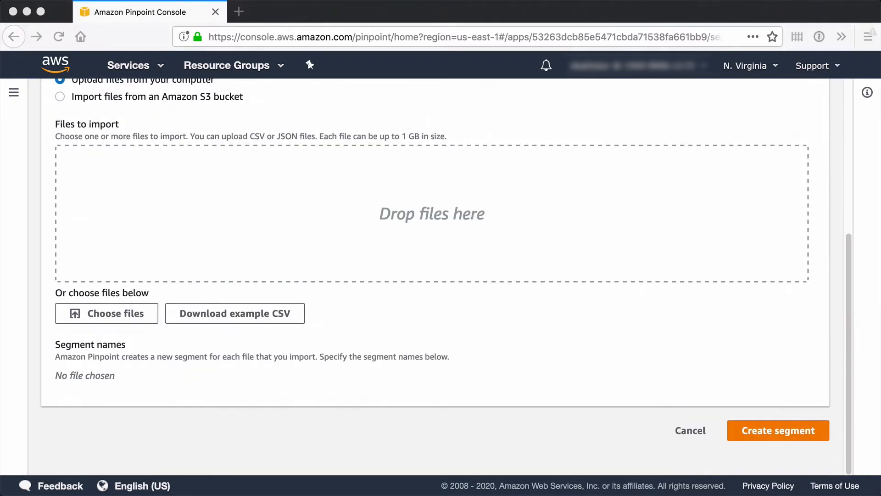
{"action": "left_click_drag", "start_coordinate": [880, 203], "coordinate": [410, 208]}
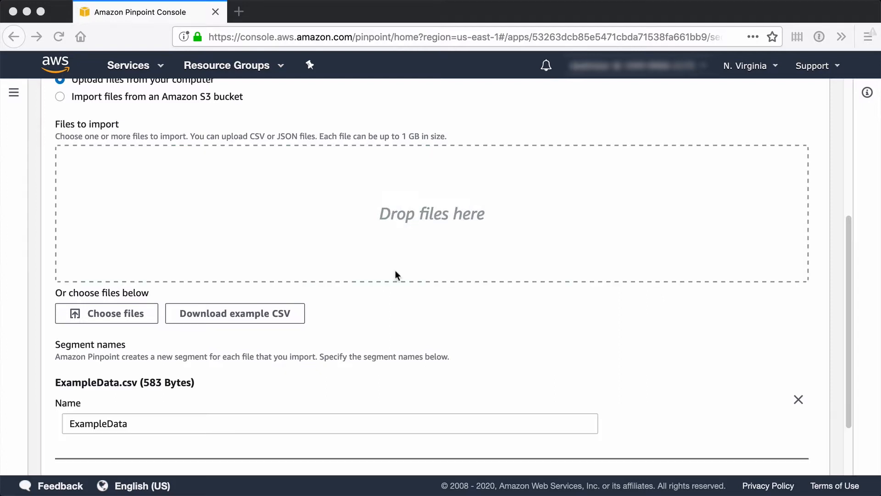
{"action": "scroll", "coordinate": [383, 314], "scroll_direction": "down", "scroll_amount": 3}
{"action": "left_click", "coordinate": [785, 435]}
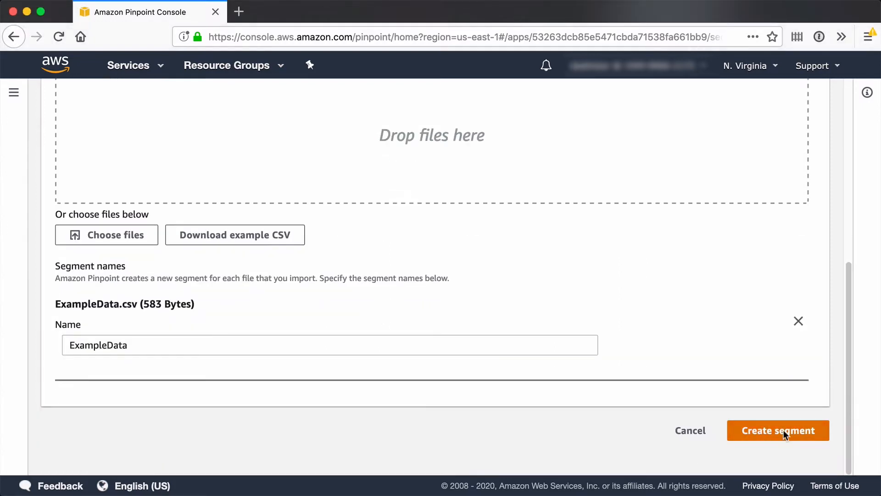
{"action": "left_click", "coordinate": [783, 430]}
Open the ExampleData segment and review its segment details and import details
{"action": "left_click", "coordinate": [217, 136]}
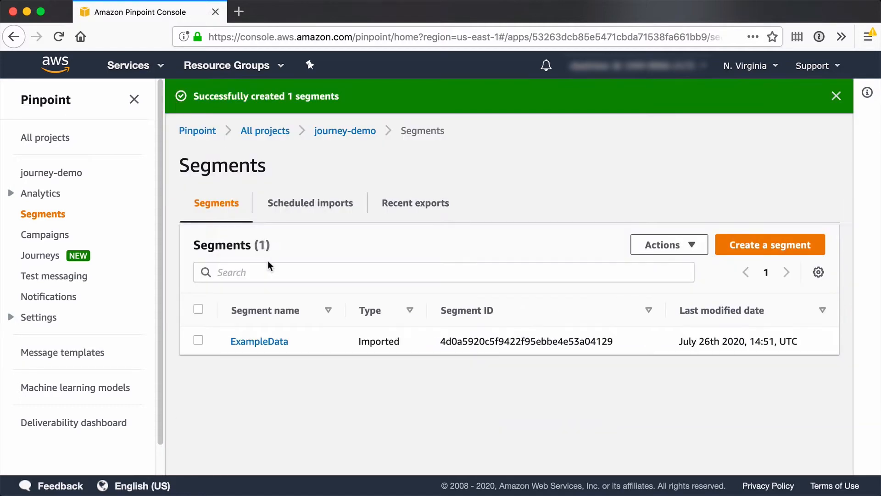
{"action": "left_click", "coordinate": [239, 342]}
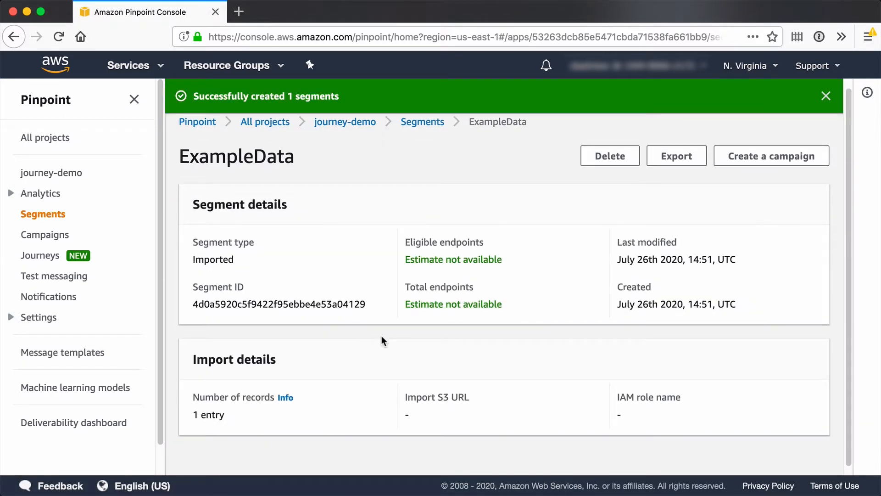
{"action": "scroll", "coordinate": [382, 336], "scroll_direction": "down", "scroll_amount": 1}
{"action": "scroll", "coordinate": [382, 337], "scroll_direction": "up", "scroll_amount": 1}
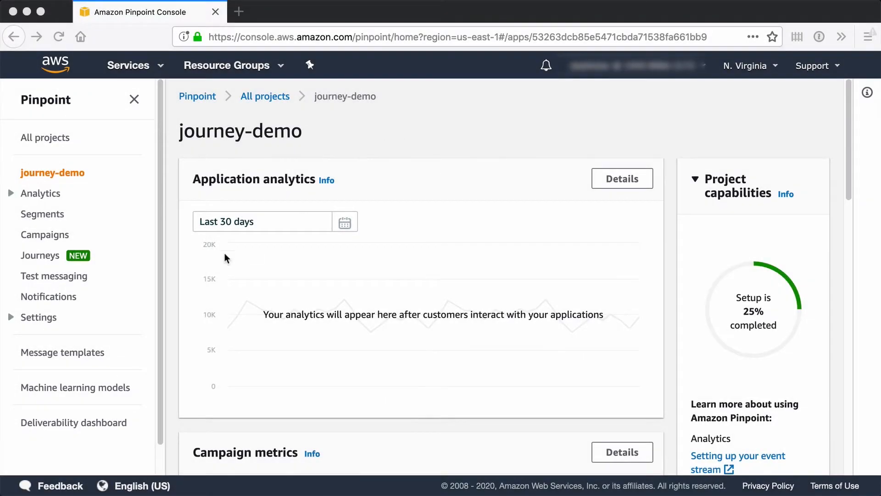
Review the subject and message body of the Welcome and NextStep email templates
{"action": "left_click", "coordinate": [84, 352]}
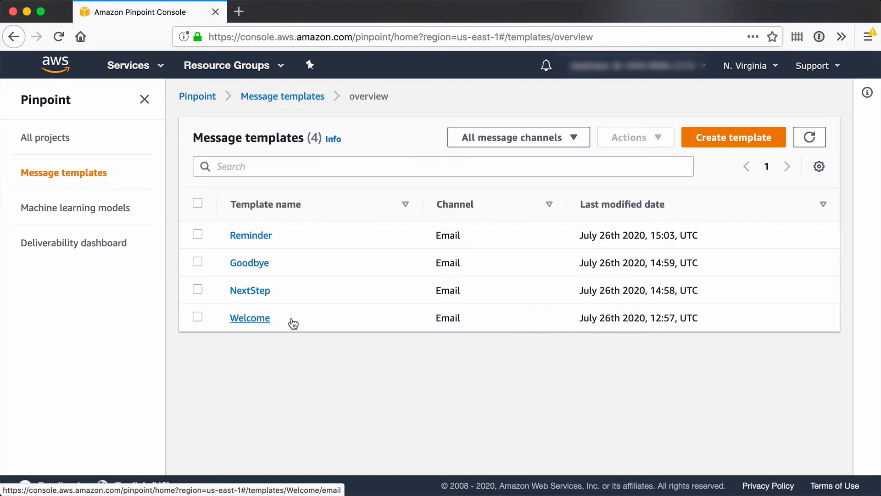
{"action": "left_click", "coordinate": [246, 319]}
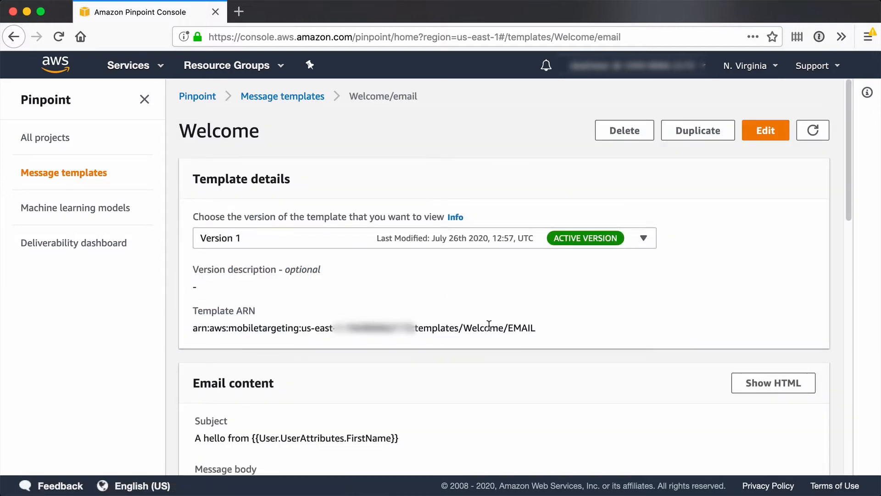
{"action": "scroll", "coordinate": [489, 325], "scroll_direction": "down", "scroll_amount": 5}
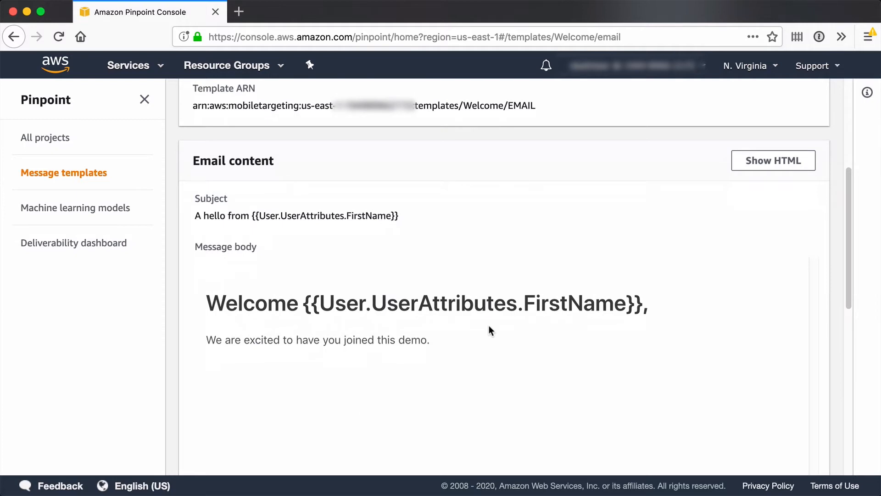
{"action": "key", "text": "super+bracketleft"}
{"action": "left_click", "coordinate": [282, 289]}
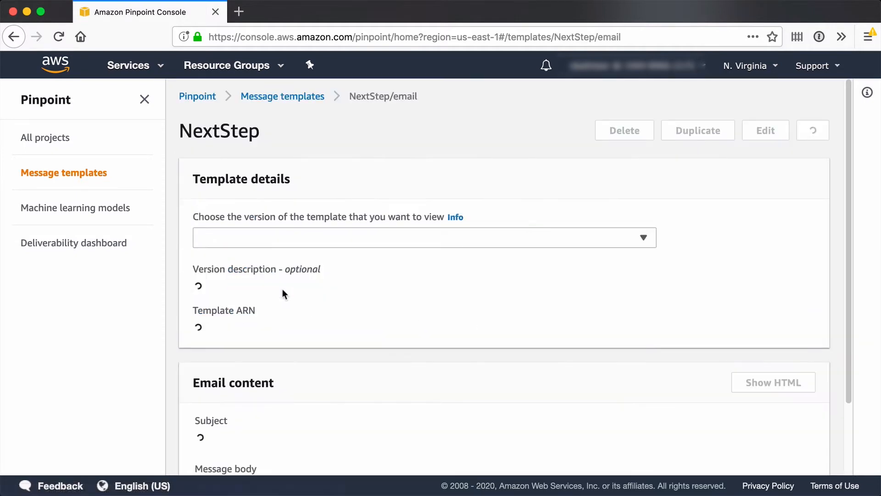
{"action": "scroll", "coordinate": [463, 316], "scroll_direction": "down", "scroll_amount": 8}
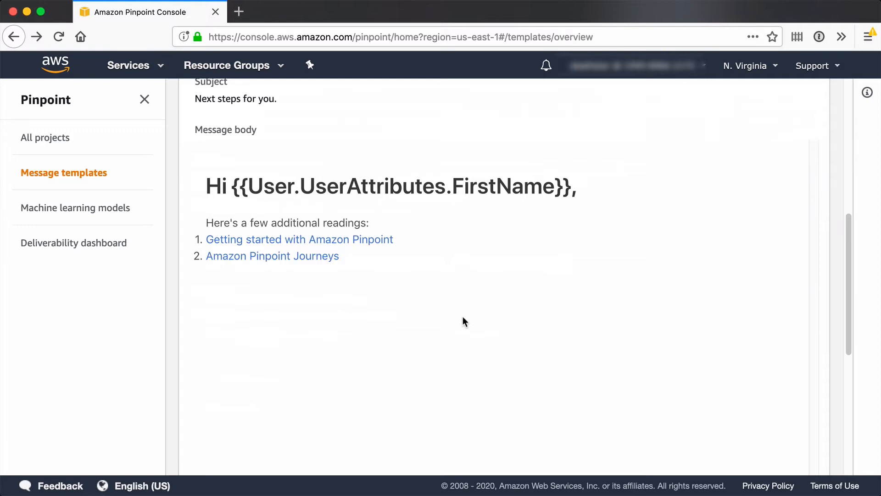
Review the email content of the Reminder and Goodbye message templates
{"action": "key", "text": "super+bracketleft"}
{"action": "left_click", "coordinate": [260, 235]}
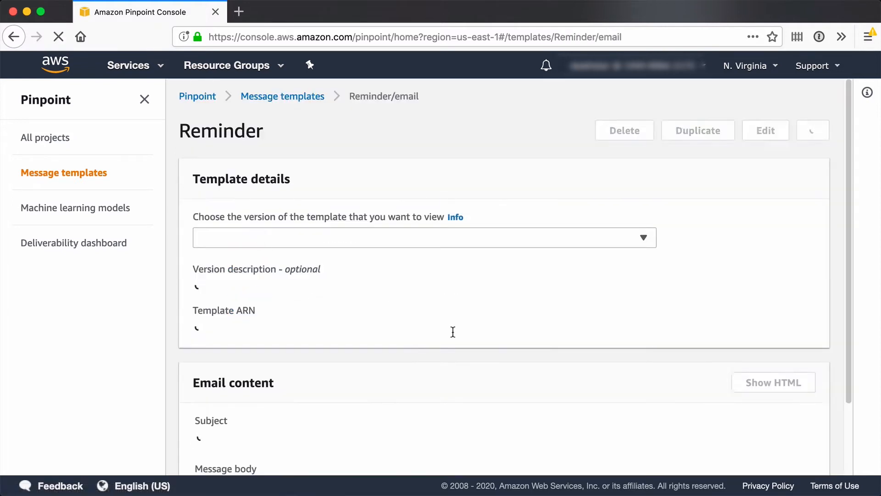
{"action": "scroll", "coordinate": [459, 338], "scroll_direction": "down", "scroll_amount": 8}
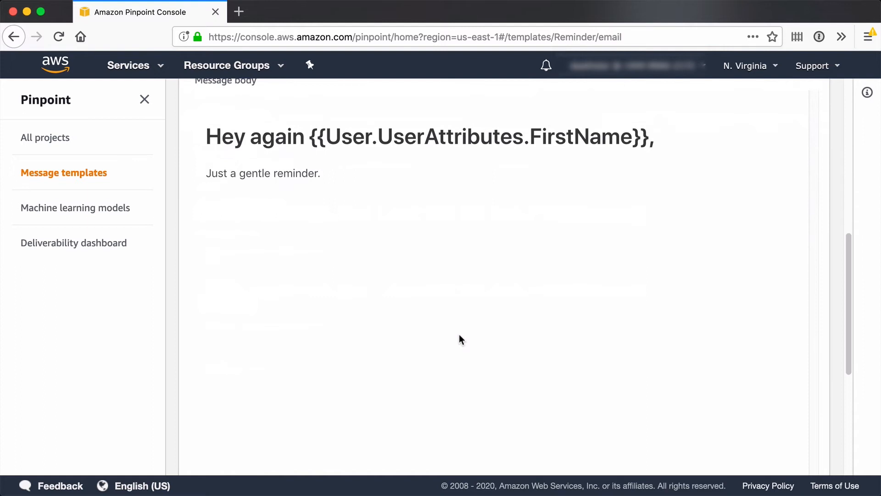
{"action": "key", "text": "super+bracketleft"}
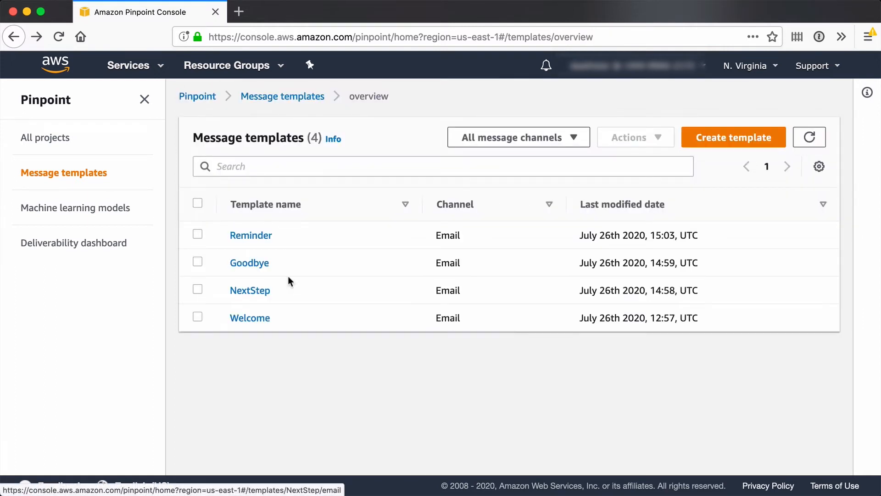
{"action": "left_click", "coordinate": [262, 265]}
{"action": "scroll", "coordinate": [434, 342], "scroll_direction": "down", "scroll_amount": 8}
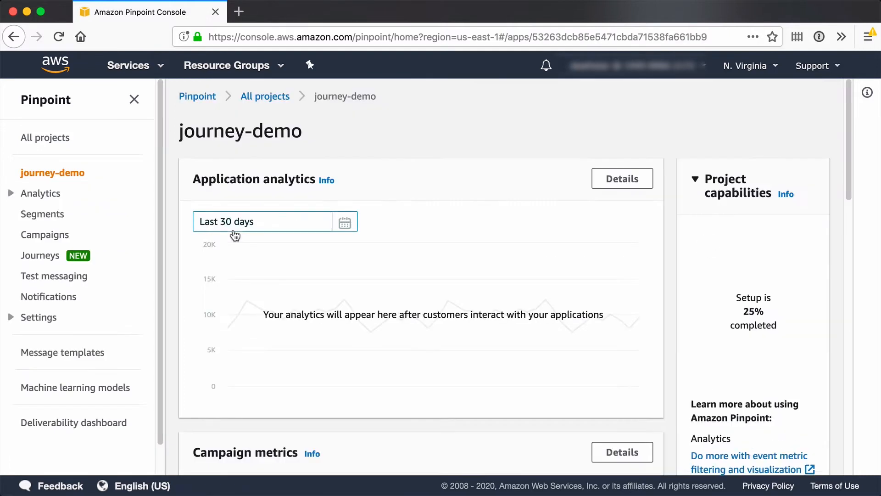
Create a new journey in the journey-demo project and dismiss its introductory tour
{"action": "left_click", "coordinate": [40, 256]}
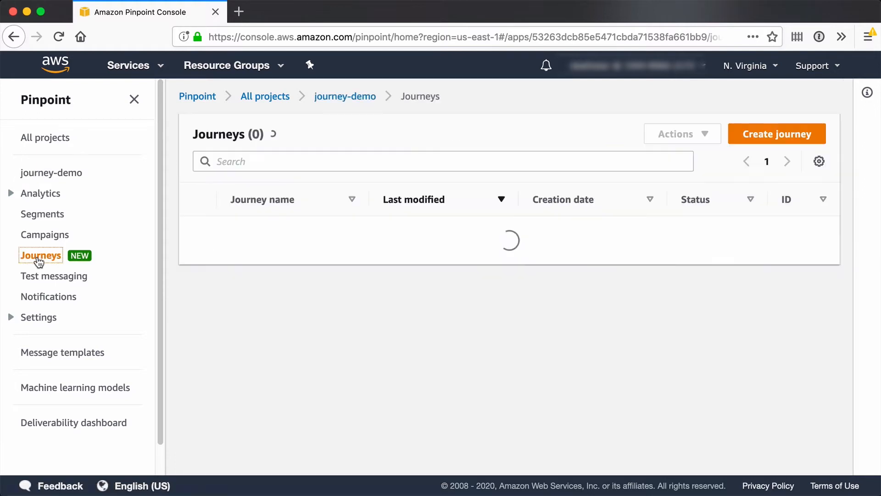
{"action": "left_click", "coordinate": [759, 132]}
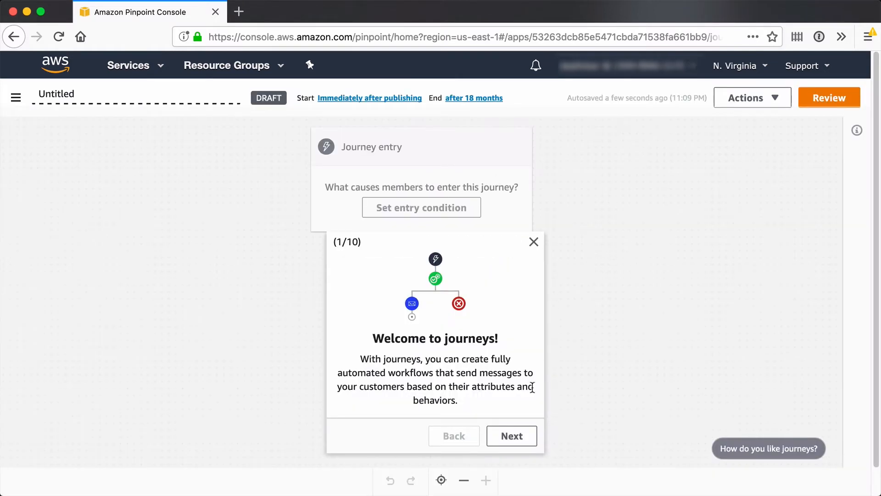
{"action": "left_click", "coordinate": [523, 437]}
{"action": "left_click", "coordinate": [526, 409]}
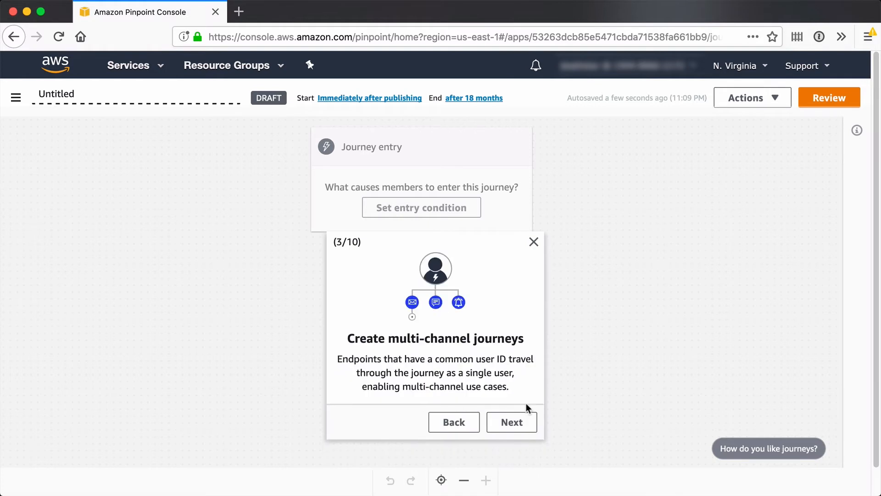
{"action": "left_click", "coordinate": [533, 242]}
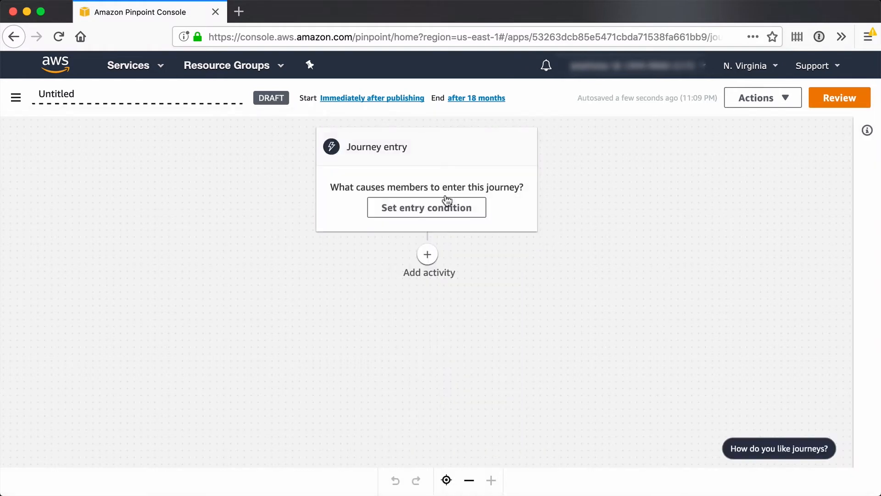
Name the untitled journey Onboarding Demo
{"action": "left_click", "coordinate": [59, 96]}
{"action": "type", "text": "Onboarding Demo"}
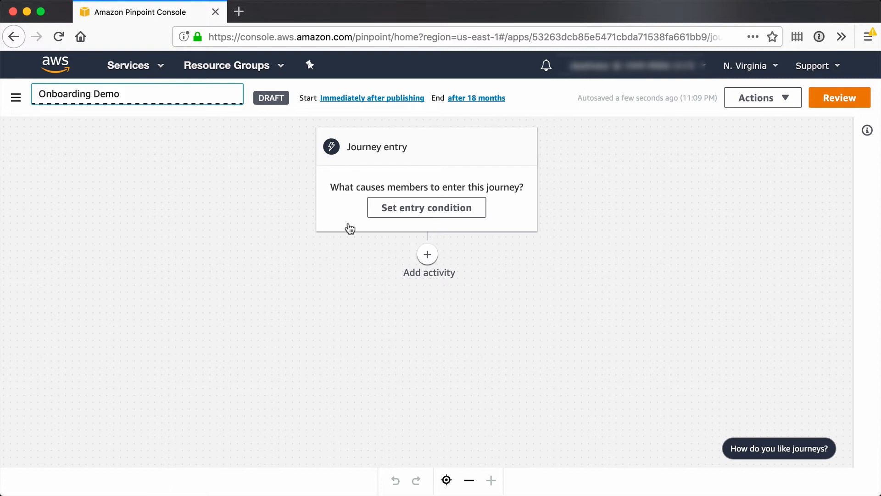
{"action": "left_click", "coordinate": [363, 247]}
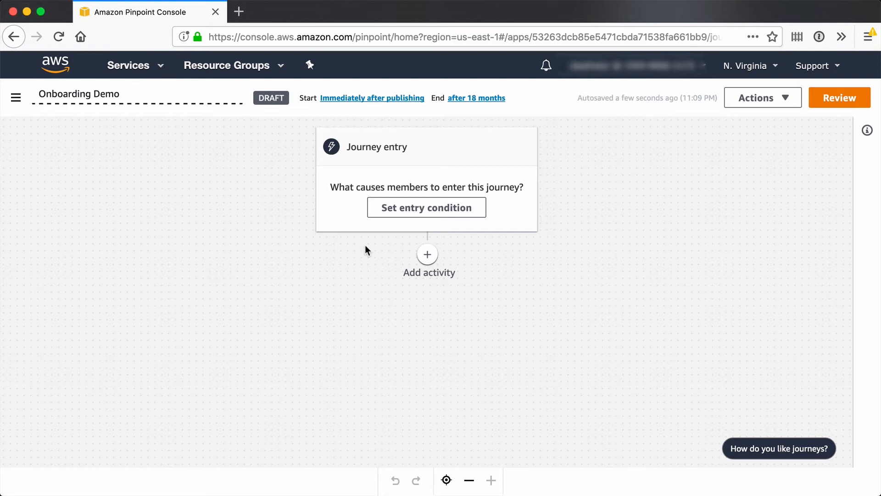
Set the journey entry condition to the ExampleData segment, adding new members once every 1 hours, and save it
{"action": "left_click", "coordinate": [406, 210]}
{"action": "left_click", "coordinate": [406, 220]}
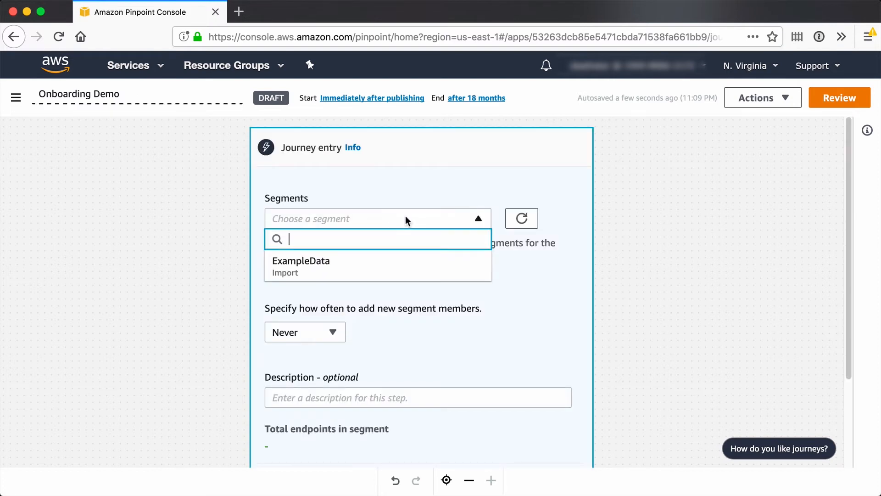
{"action": "left_click", "coordinate": [392, 268]}
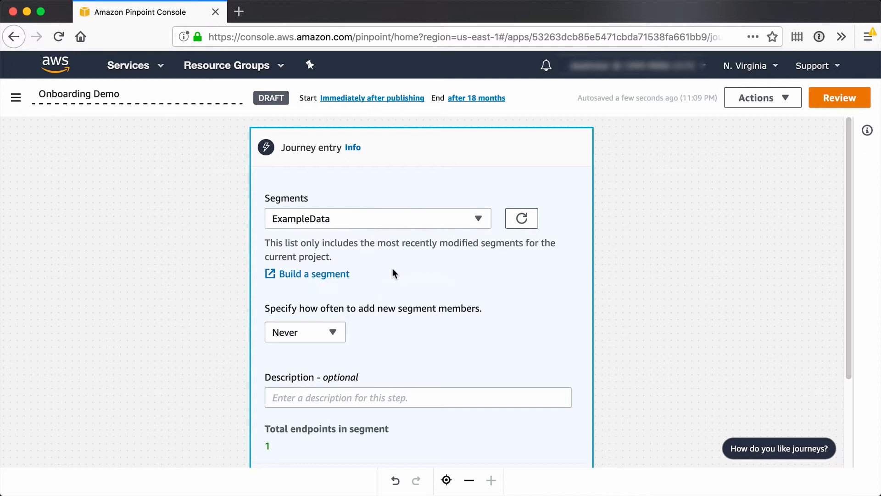
{"action": "scroll", "coordinate": [404, 307], "scroll_direction": "down", "scroll_amount": 2}
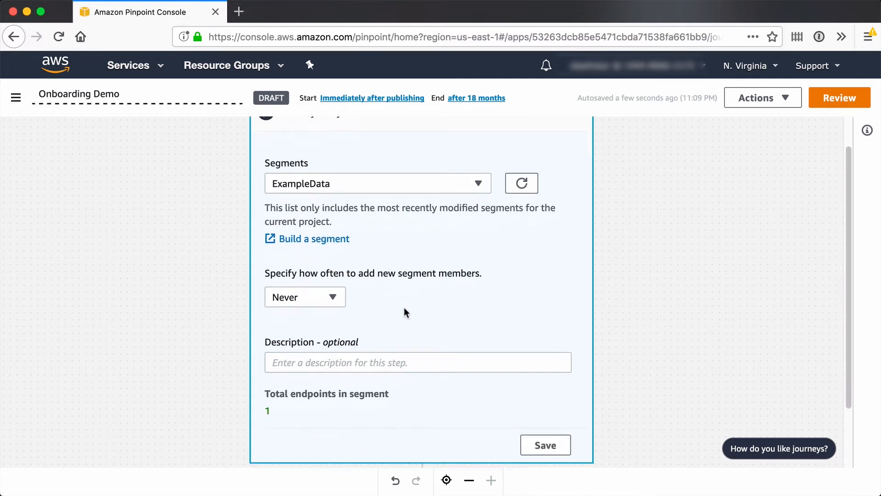
{"action": "left_click", "coordinate": [334, 290]}
{"action": "left_click", "coordinate": [321, 331]}
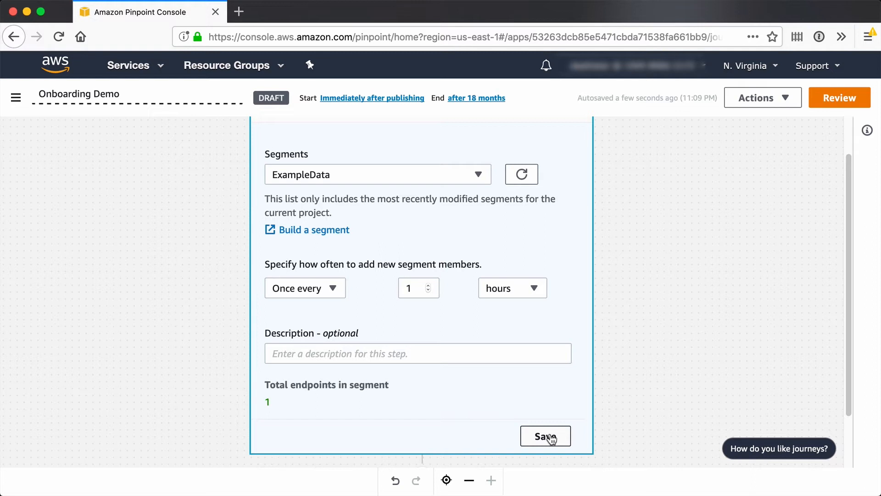
{"action": "left_click", "coordinate": [549, 437]}
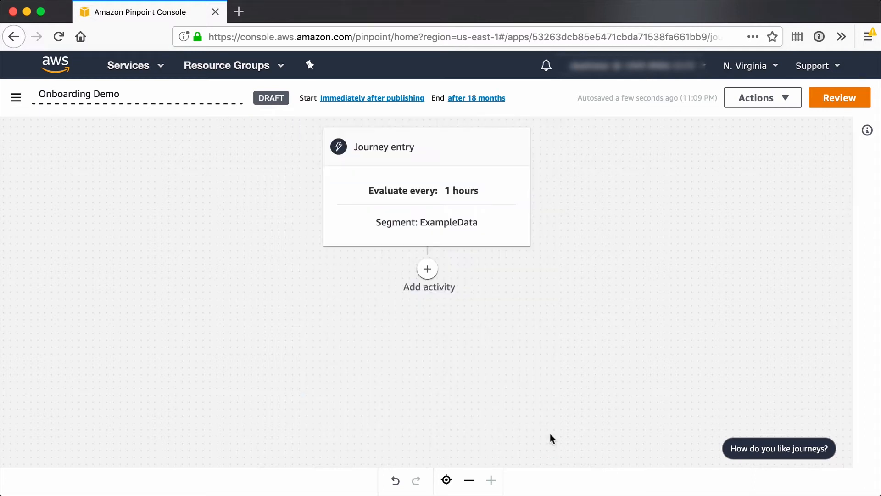
Add a Send an email activity below the journey entry using the Welcome template and save it
{"action": "left_click", "coordinate": [428, 270]}
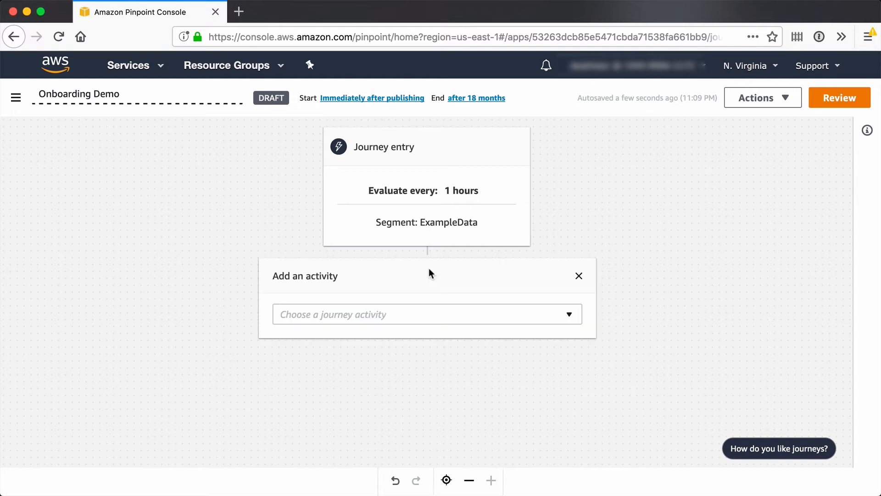
{"action": "left_click", "coordinate": [417, 318]}
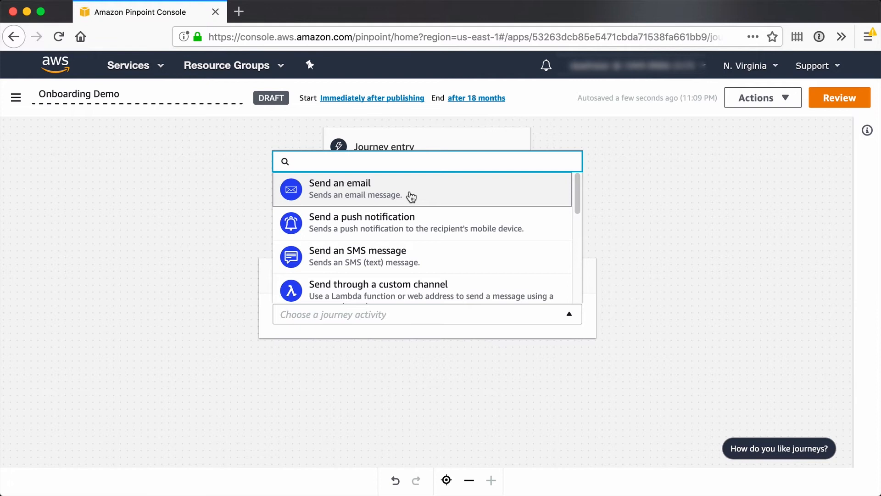
{"action": "left_click", "coordinate": [412, 196]}
{"action": "scroll", "coordinate": [445, 324], "scroll_direction": "down", "scroll_amount": 4}
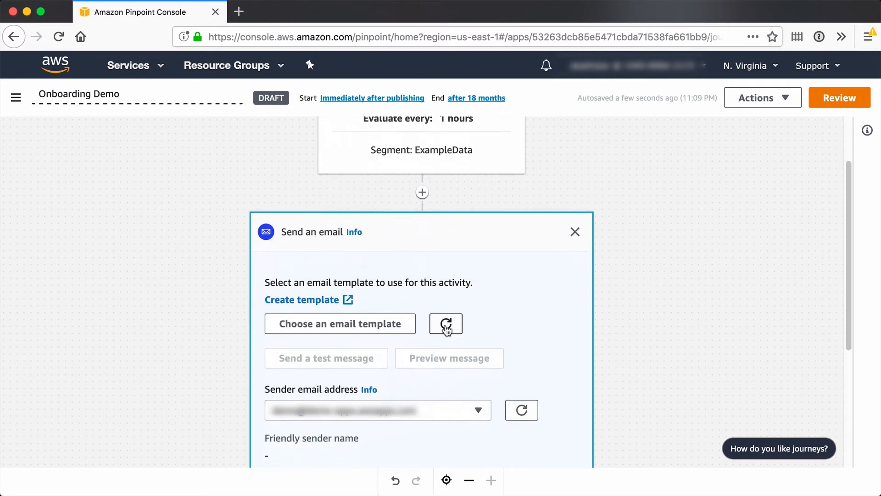
{"action": "scroll", "coordinate": [445, 324], "scroll_direction": "down", "scroll_amount": 2}
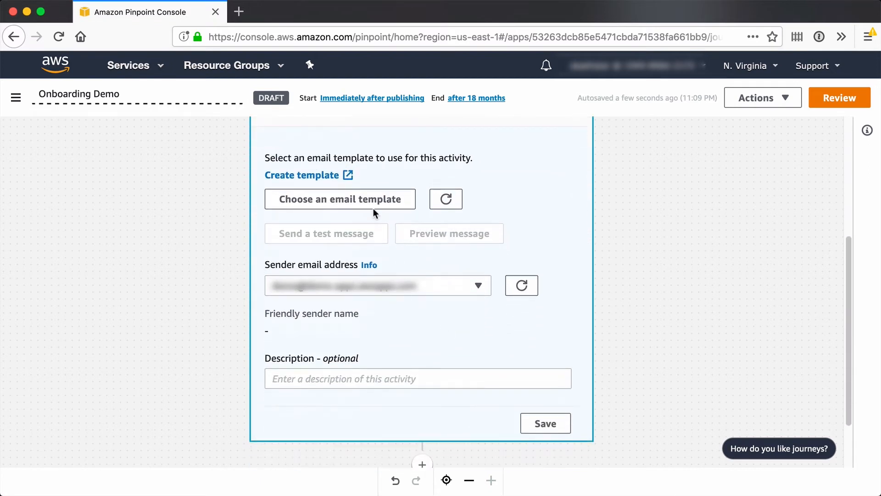
{"action": "left_click", "coordinate": [374, 207]}
{"action": "left_click", "coordinate": [130, 196]}
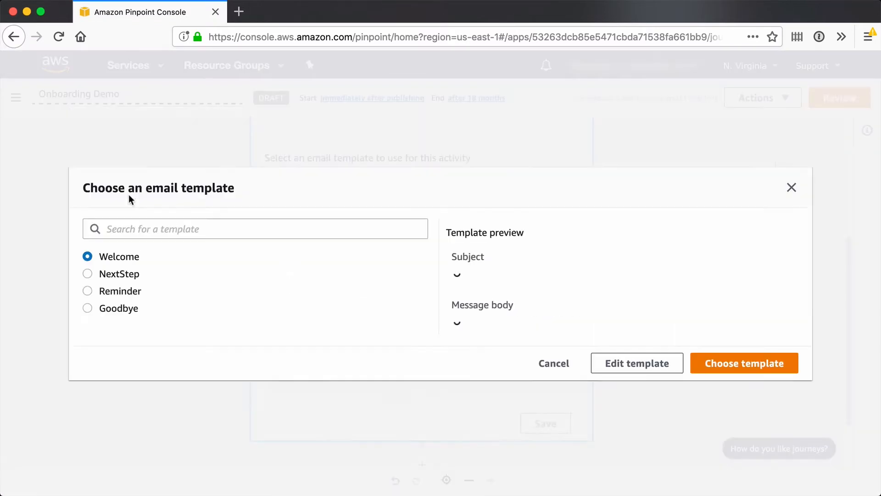
{"action": "left_click", "coordinate": [737, 427]}
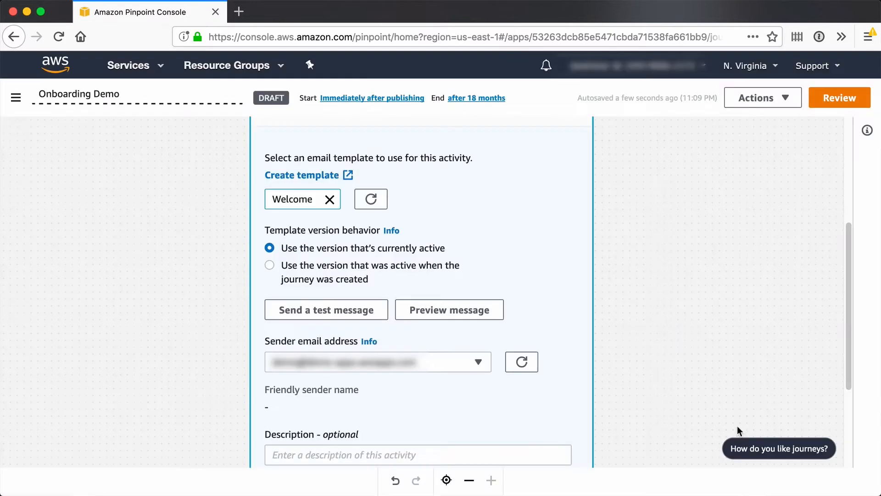
{"action": "scroll", "coordinate": [587, 371], "scroll_direction": "down", "scroll_amount": 2}
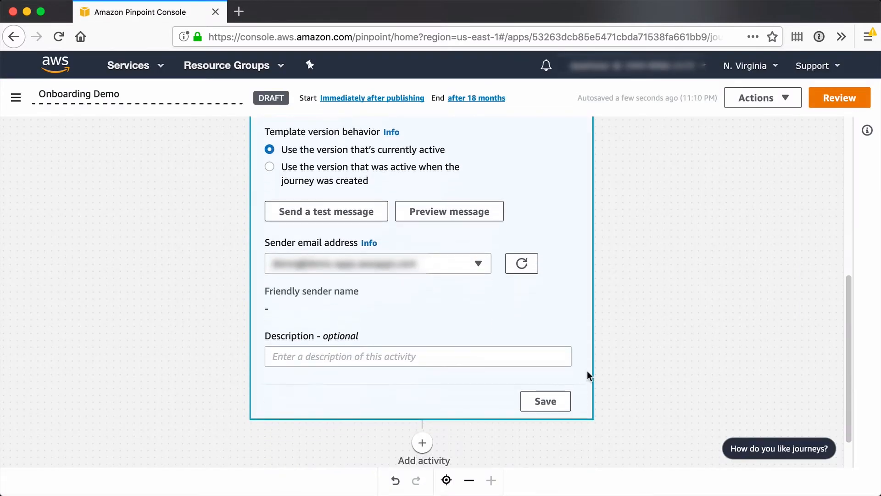
{"action": "left_click", "coordinate": [565, 401]}
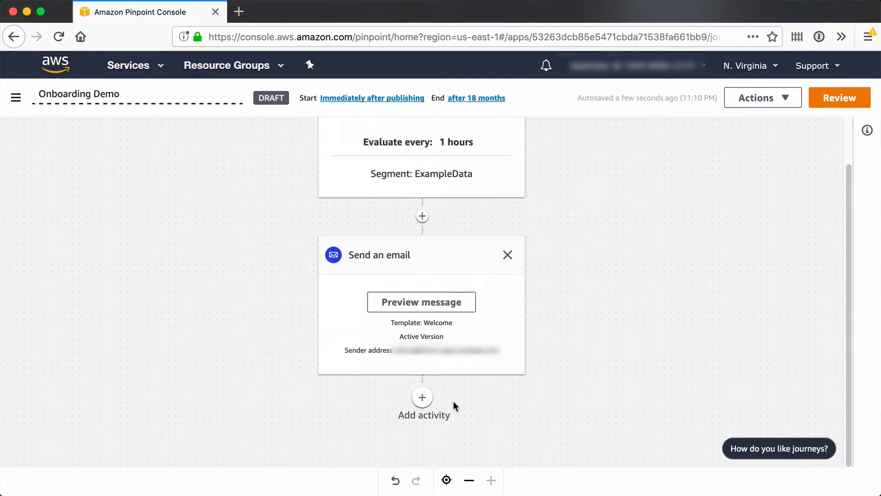
Add a Yes/no split after the Welcome email with an Event condition on Welcome (Email) being Open
{"action": "left_click", "coordinate": [420, 401]}
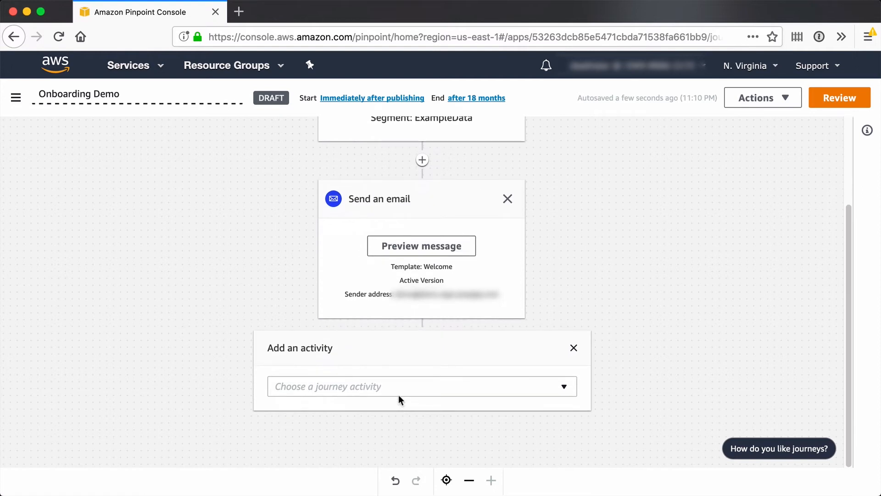
{"action": "left_click", "coordinate": [397, 392]}
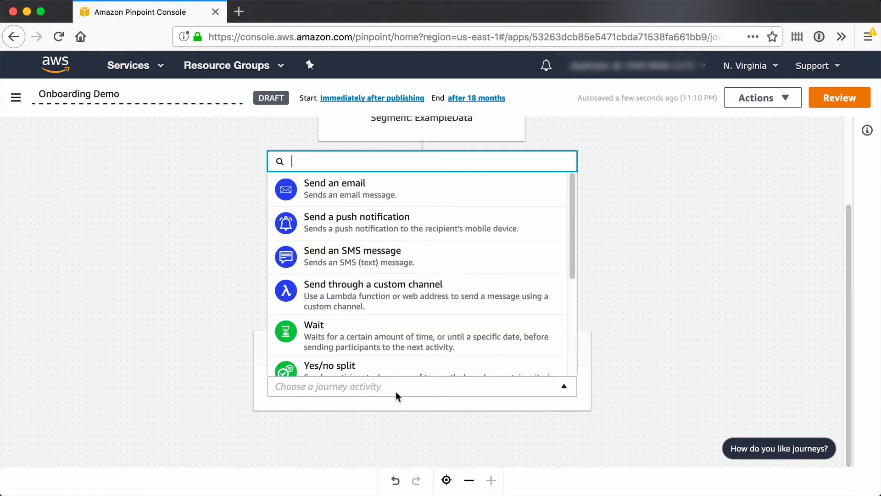
{"action": "left_click", "coordinate": [393, 367]}
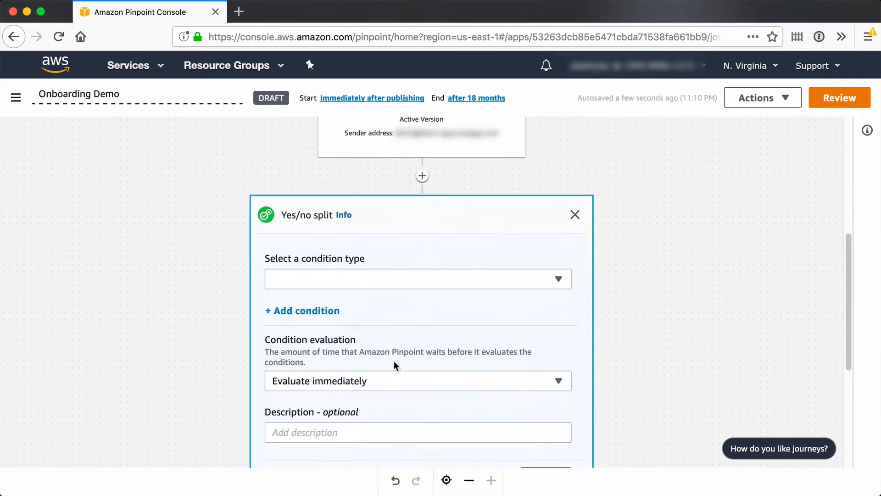
{"action": "left_click", "coordinate": [383, 281]}
{"action": "left_click", "coordinate": [377, 301]}
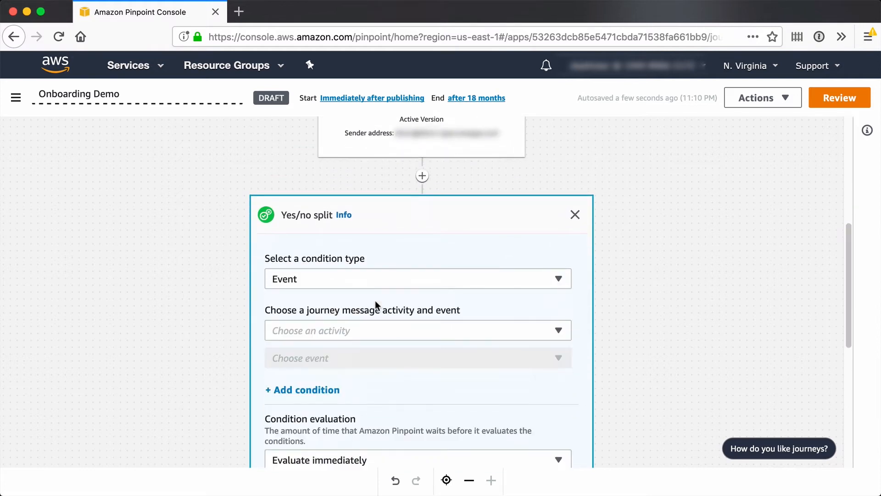
{"action": "left_click", "coordinate": [379, 333]}
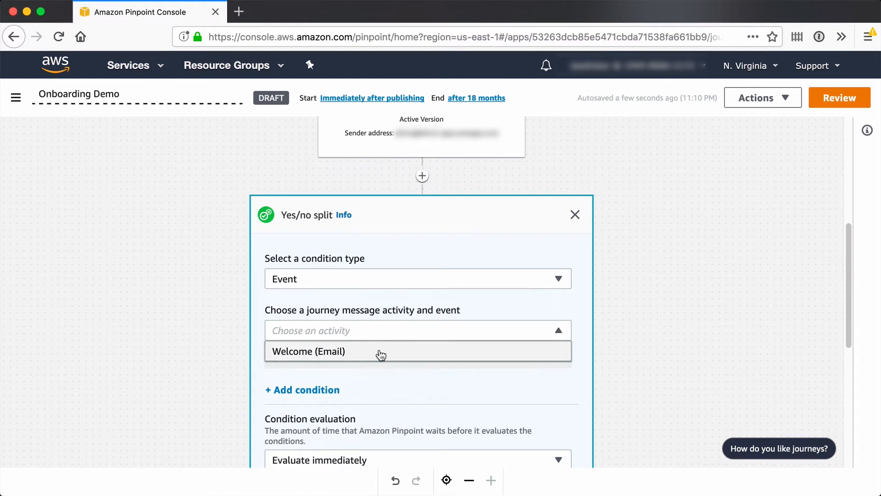
{"action": "left_click", "coordinate": [380, 353]}
{"action": "left_click", "coordinate": [381, 360]}
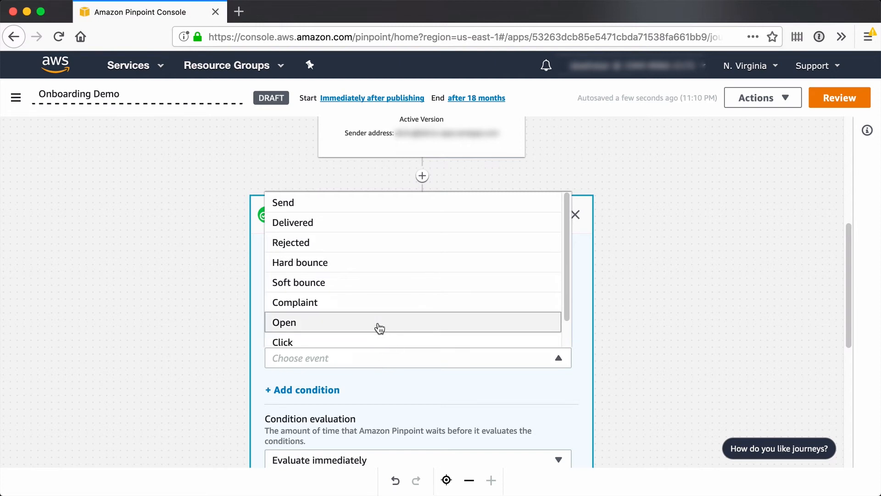
{"action": "left_click", "coordinate": [379, 326]}
Set the split's condition evaluation to Evaluate after 1 hours and save the split
{"action": "scroll", "coordinate": [411, 404], "scroll_direction": "down", "scroll_amount": 3}
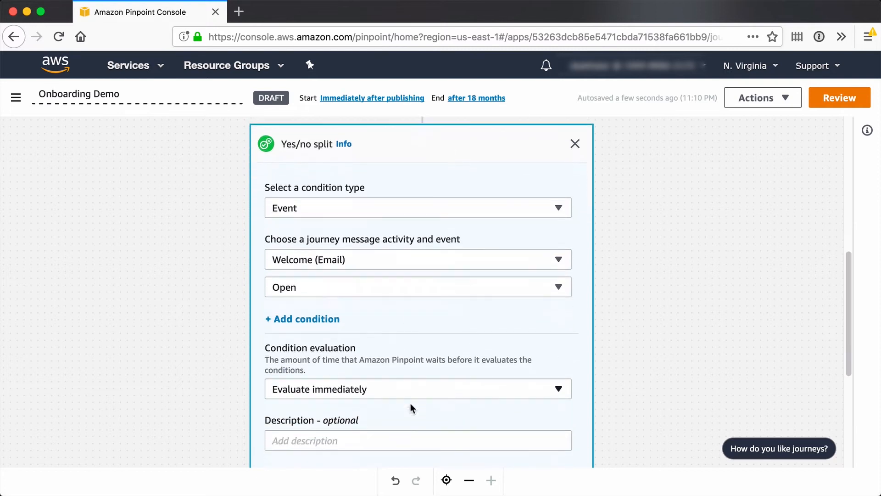
{"action": "scroll", "coordinate": [411, 403], "scroll_direction": "down", "scroll_amount": 3}
{"action": "left_click", "coordinate": [401, 283]}
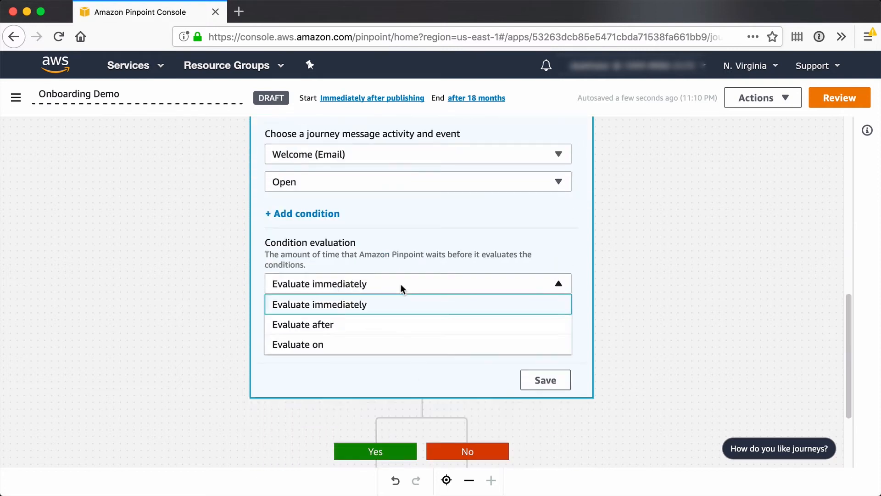
{"action": "left_click", "coordinate": [389, 327]}
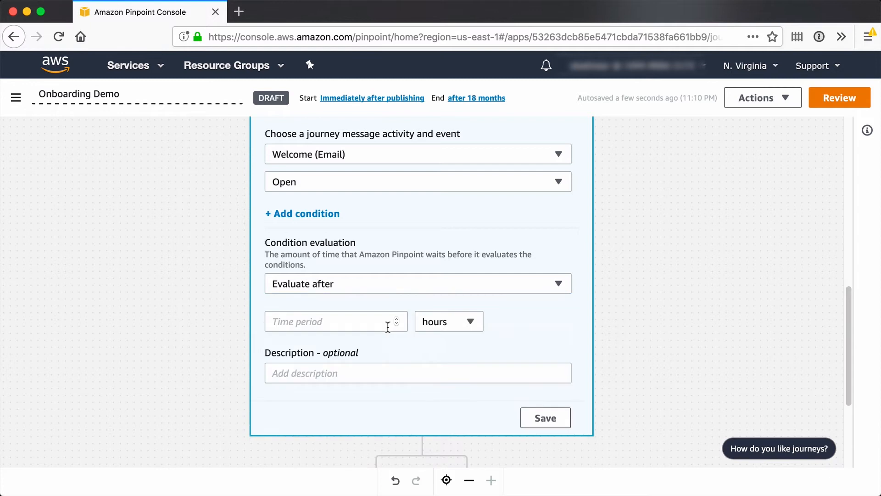
{"action": "left_click", "coordinate": [381, 321]}
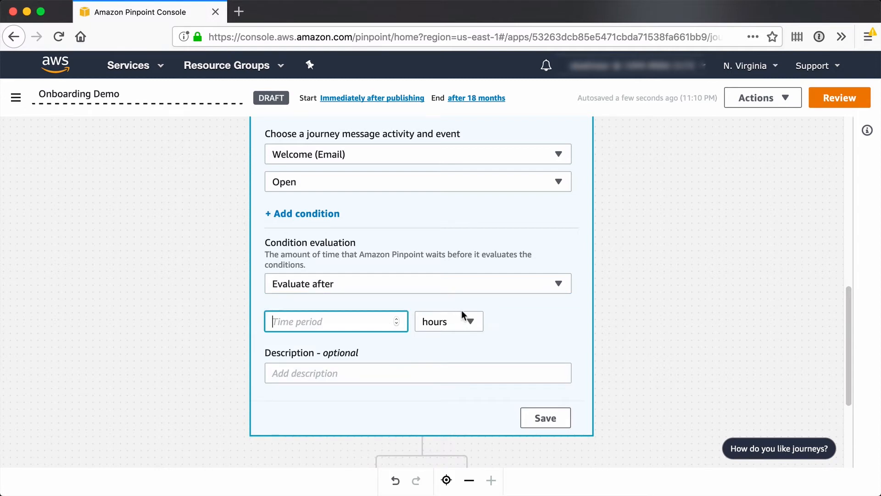
{"action": "type", "text": "1"}
{"action": "left_click", "coordinate": [469, 321]}
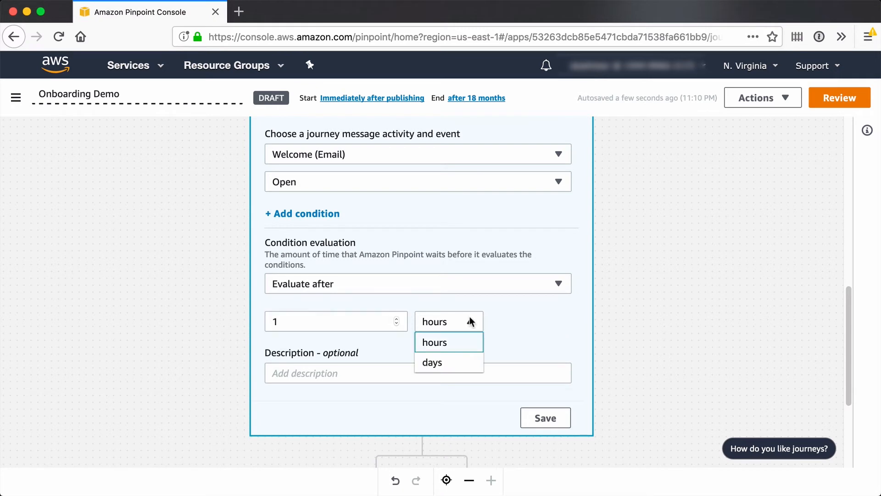
{"action": "left_click", "coordinate": [457, 365]}
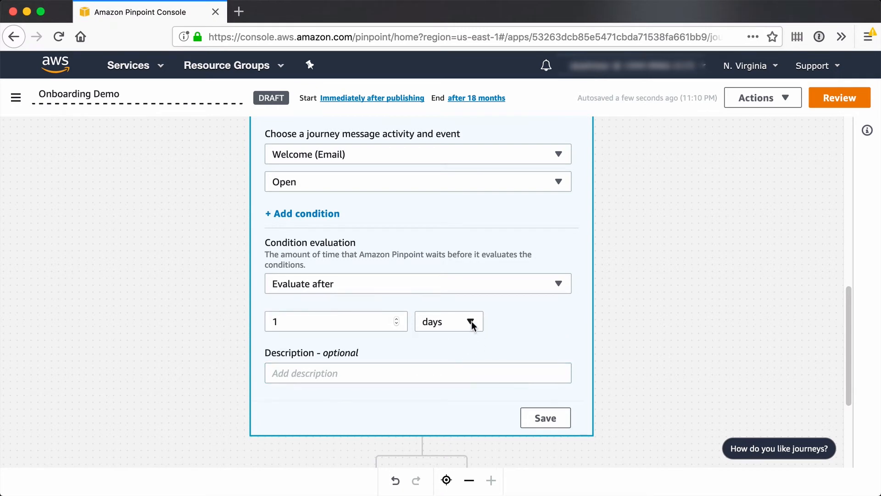
{"action": "left_click", "coordinate": [472, 321]}
{"action": "left_click", "coordinate": [460, 340]}
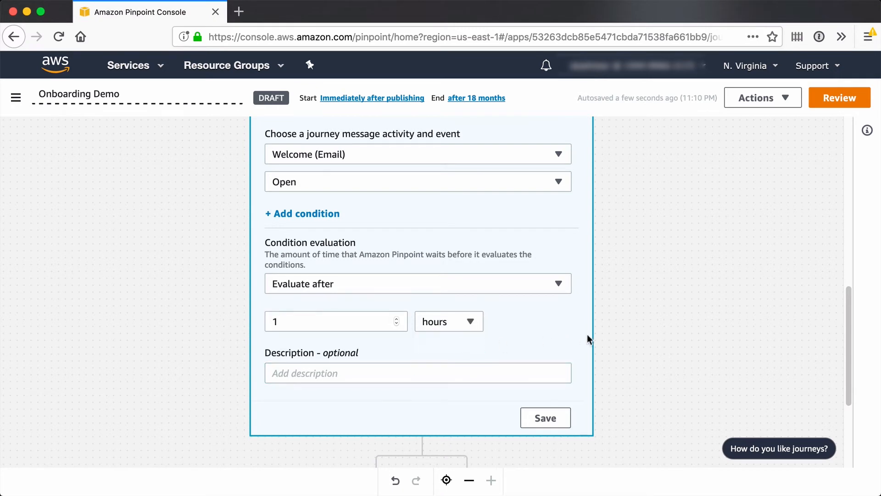
{"action": "left_click", "coordinate": [560, 419]}
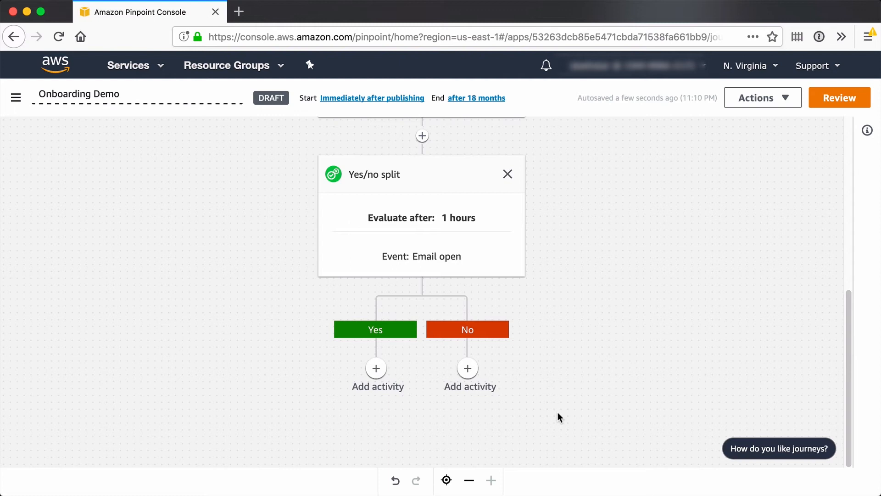
Add a Send an email activity to the Yes branch using the NextStep template and save it
{"action": "left_click", "coordinate": [377, 370]}
{"action": "left_click", "coordinate": [415, 415]}
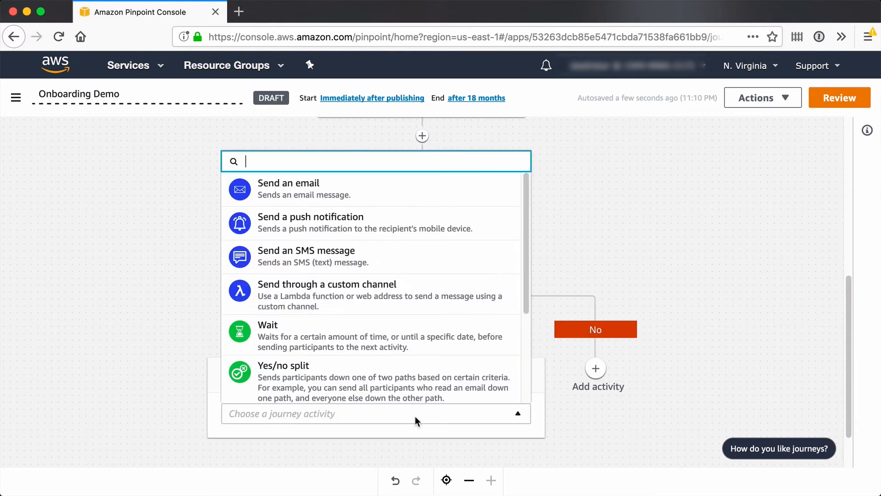
{"action": "left_click", "coordinate": [378, 191]}
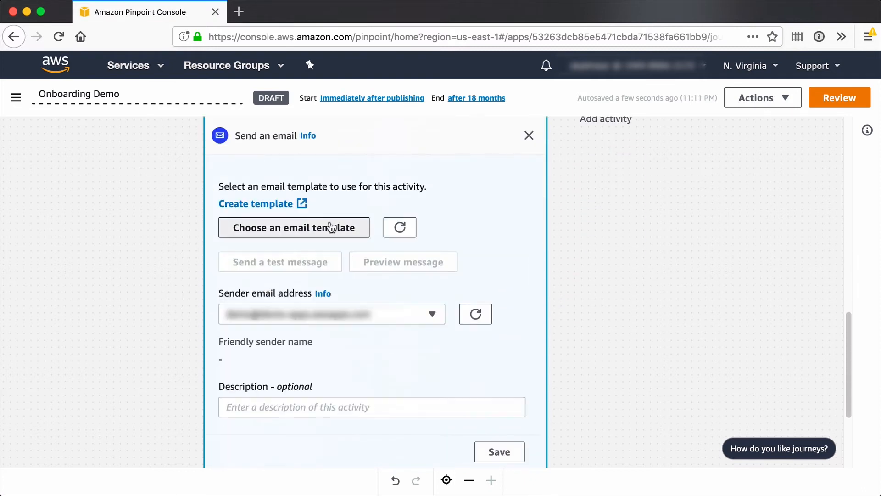
{"action": "left_click", "coordinate": [385, 228]}
{"action": "left_click", "coordinate": [133, 213]}
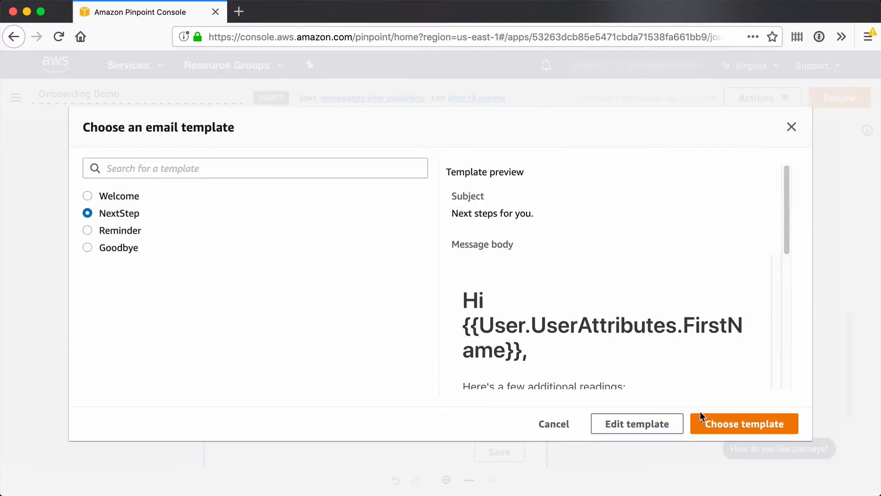
{"action": "left_click", "coordinate": [733, 429]}
{"action": "scroll", "coordinate": [413, 366], "scroll_direction": "down", "scroll_amount": 5}
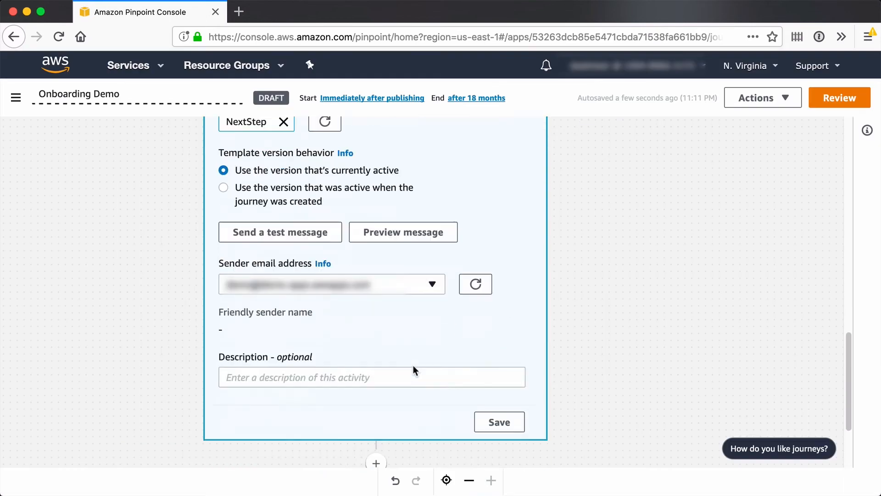
{"action": "left_click", "coordinate": [498, 378]}
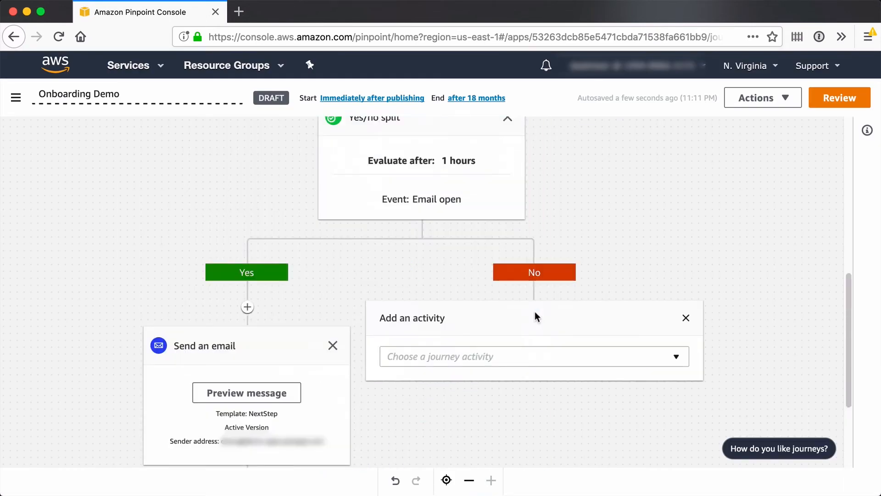
Add a Wait activity to the No branch for a period of 1 hours and save it
{"action": "left_click", "coordinate": [516, 358]}
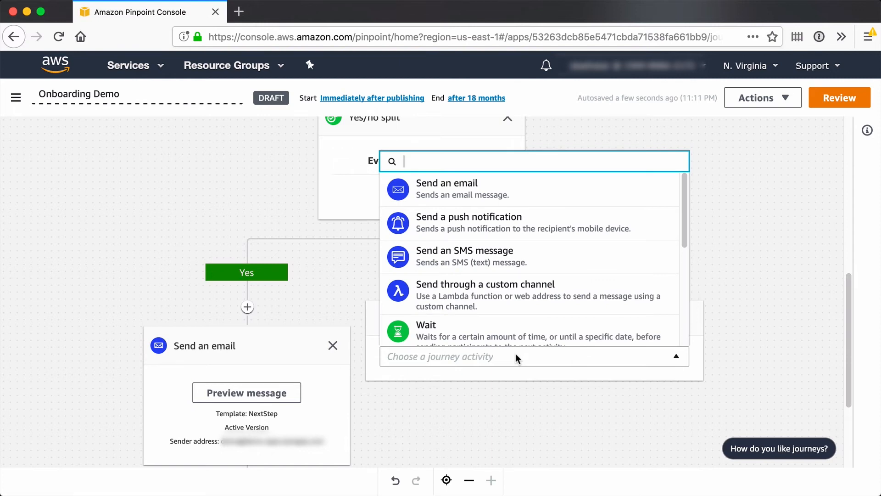
{"action": "left_click", "coordinate": [520, 330]}
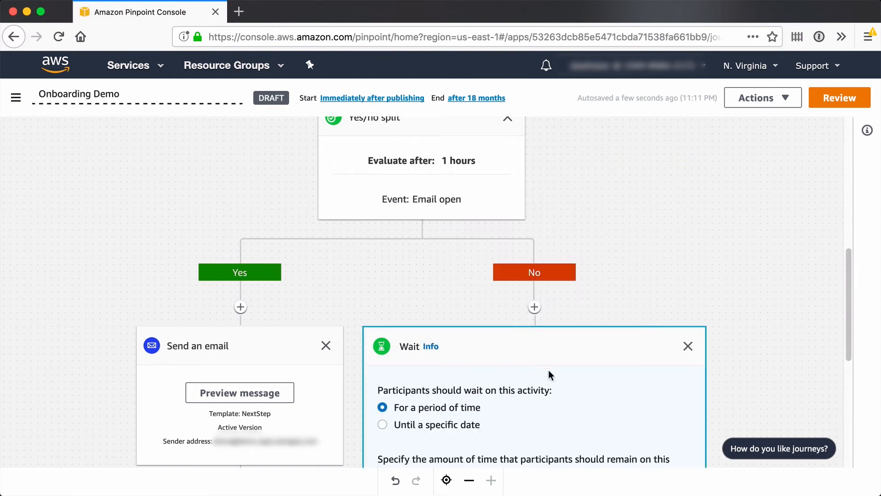
{"action": "scroll", "coordinate": [549, 370], "scroll_direction": "down", "scroll_amount": 5}
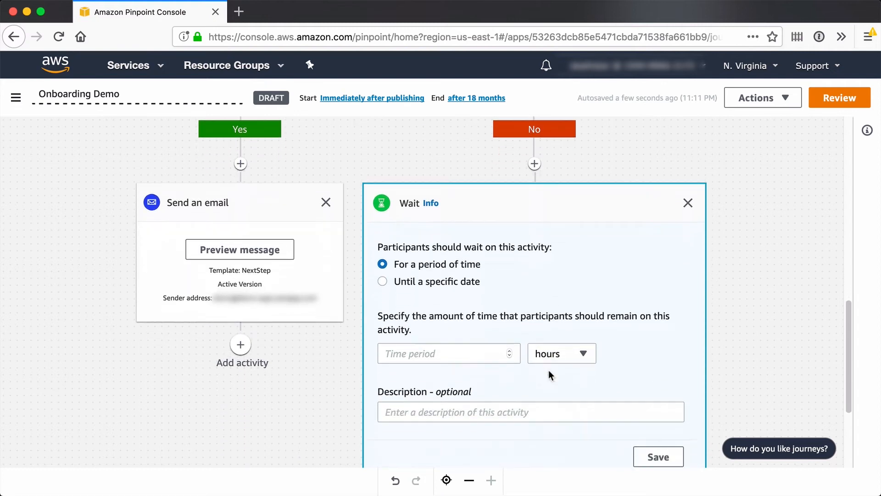
{"action": "left_click", "coordinate": [474, 351]}
{"action": "type", "text": "1"}
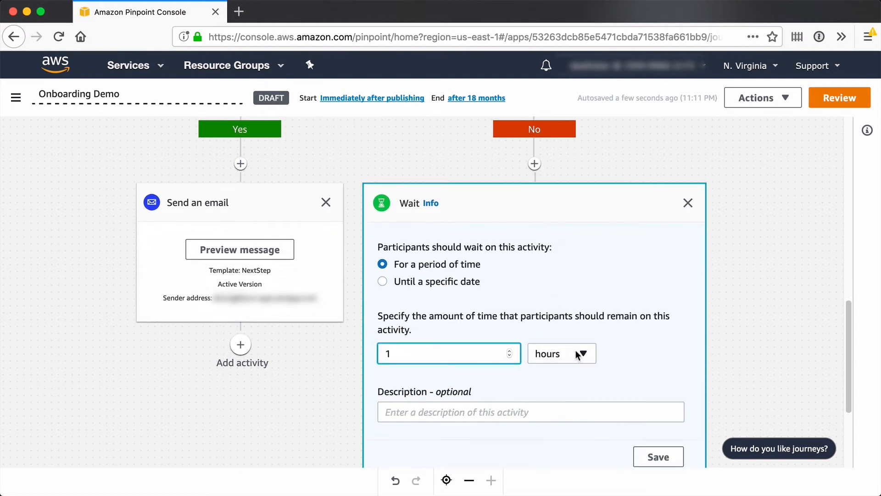
{"action": "left_click", "coordinate": [577, 355]}
{"action": "left_click", "coordinate": [569, 399]}
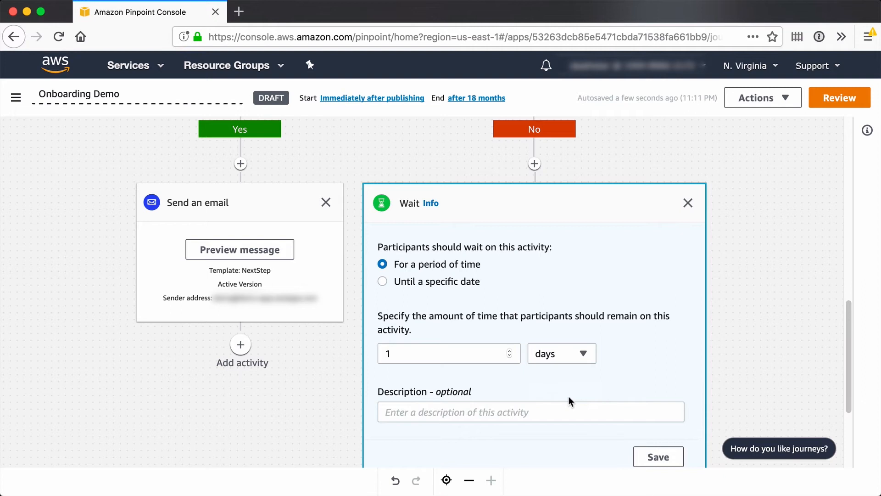
{"action": "left_click", "coordinate": [580, 349]}
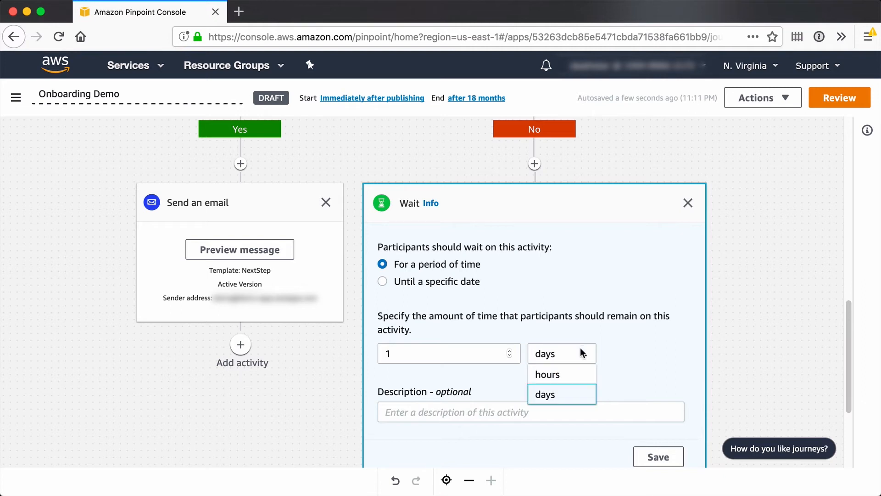
{"action": "left_click", "coordinate": [564, 374]}
{"action": "left_click", "coordinate": [658, 458]}
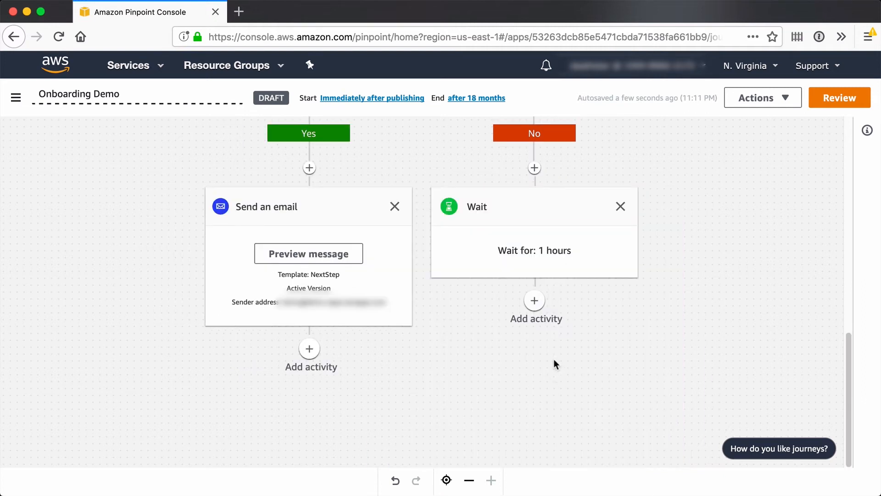
Add a Send an email activity after the No branch's wait using the Reminder template and save it
{"action": "left_click", "coordinate": [535, 301]}
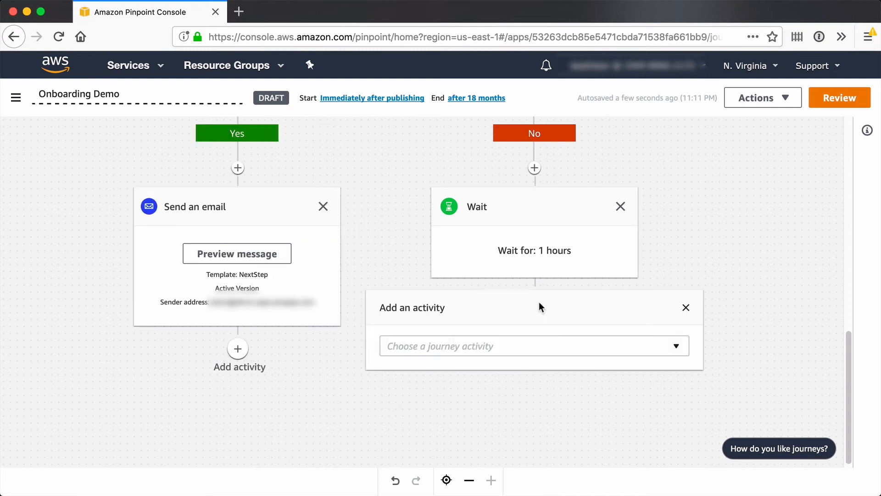
{"action": "left_click", "coordinate": [508, 346]}
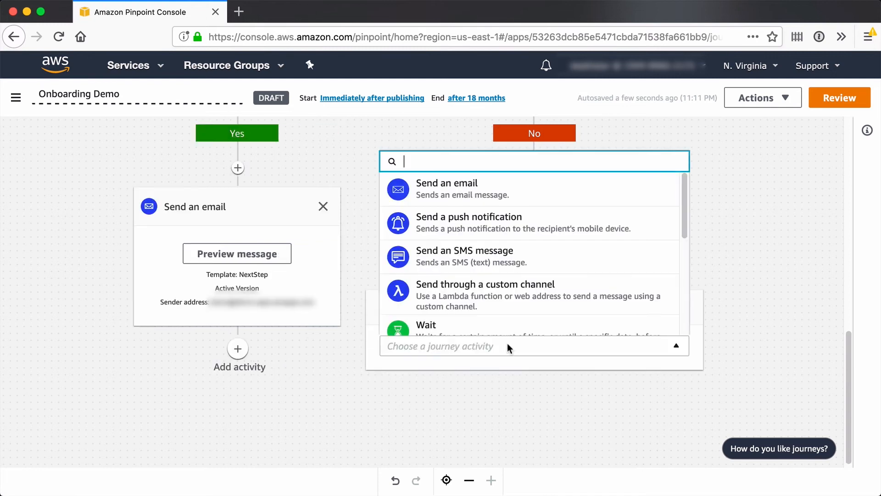
{"action": "left_click", "coordinate": [494, 195]}
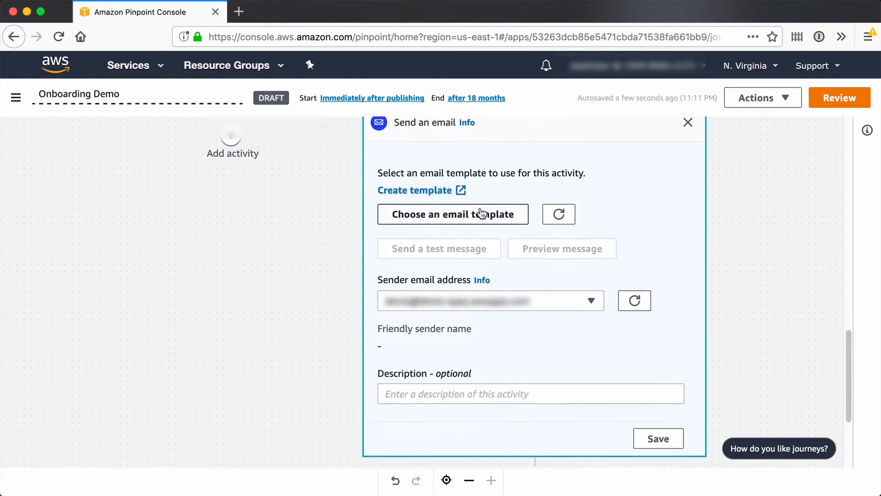
{"action": "left_click", "coordinate": [500, 215]}
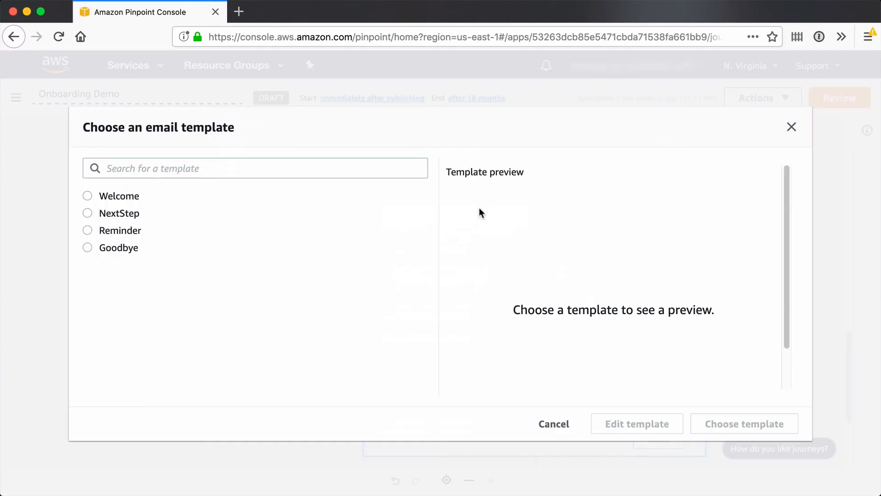
{"action": "left_click", "coordinate": [129, 232]}
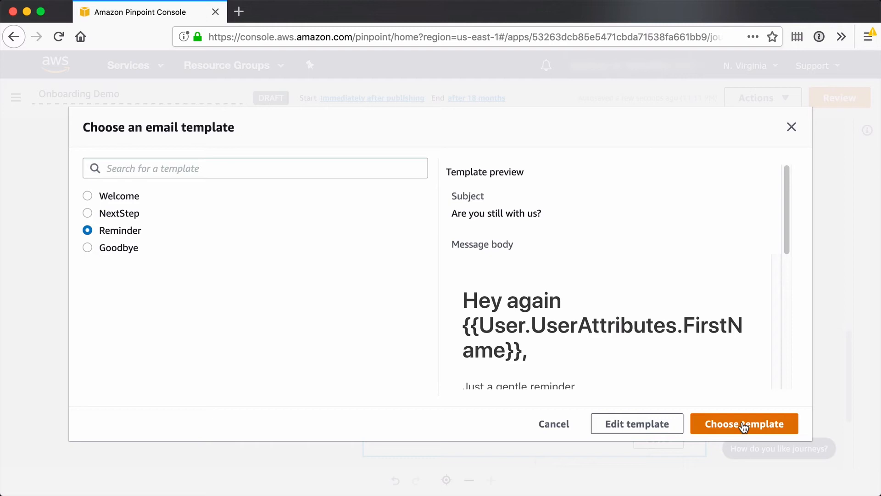
{"action": "left_click", "coordinate": [744, 426]}
{"action": "scroll", "coordinate": [642, 336], "scroll_direction": "down", "scroll_amount": 5}
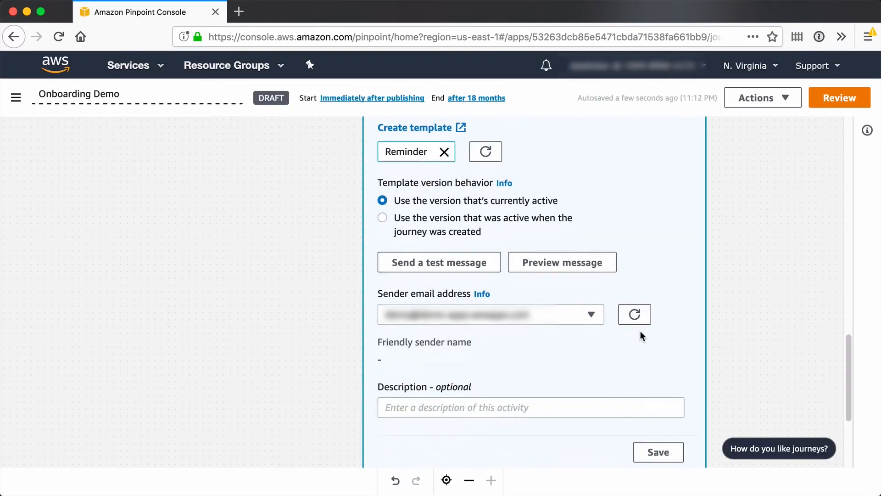
{"action": "left_click", "coordinate": [659, 401]}
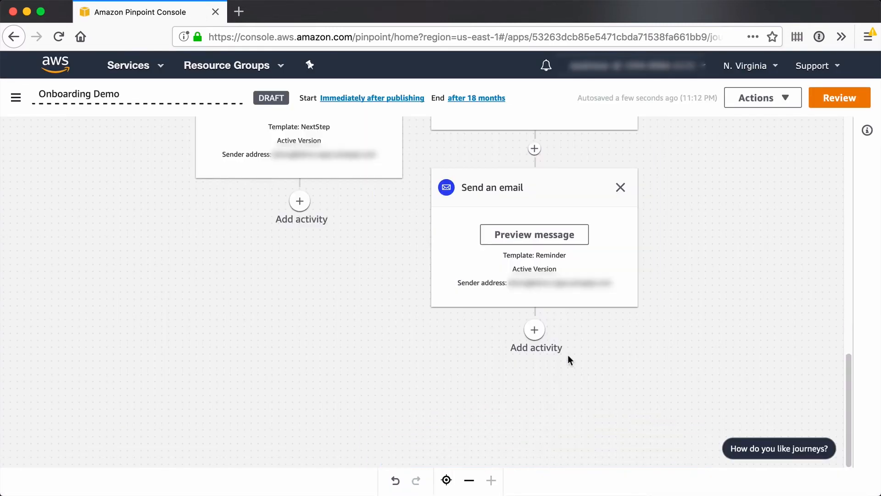
Review the journey for errors and close the review
{"action": "scroll", "coordinate": [577, 361], "scroll_direction": "up", "scroll_amount": 2}
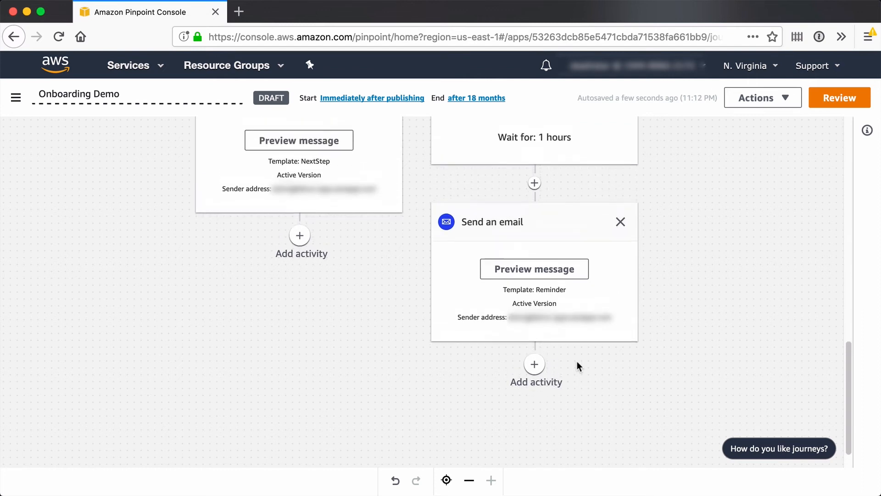
{"action": "left_click", "coordinate": [837, 102]}
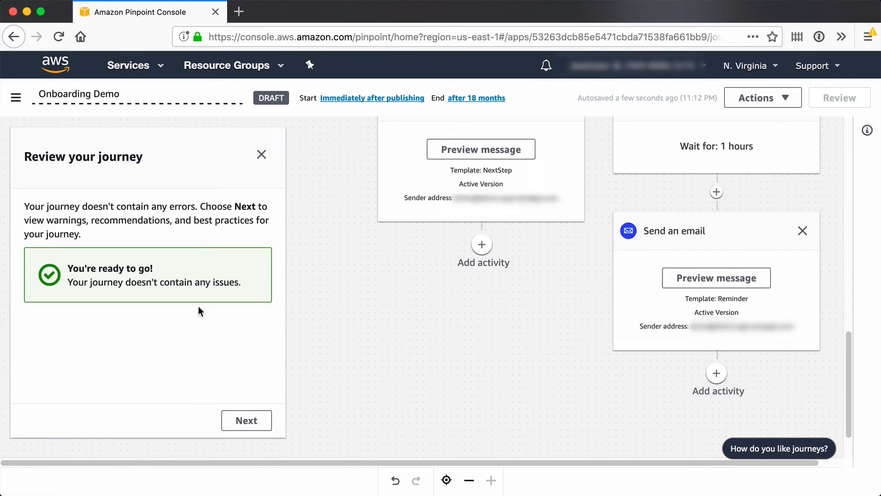
{"action": "left_click", "coordinate": [261, 156]}
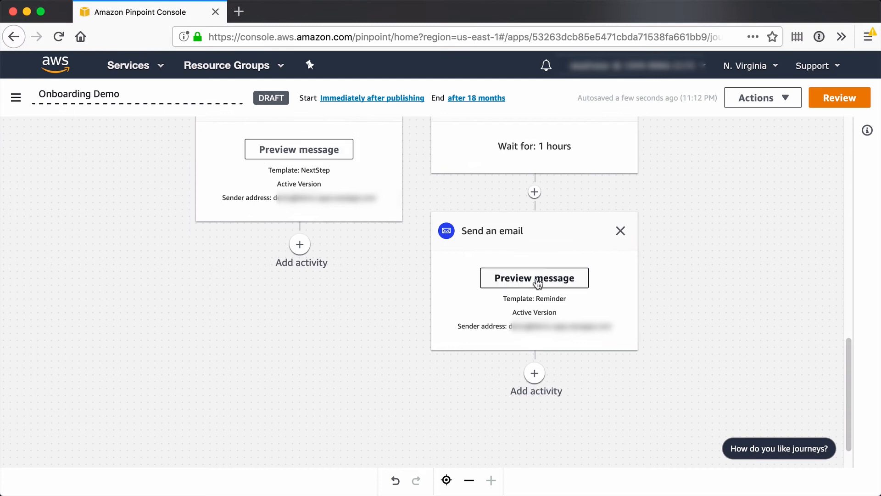
Replace the Reminder email after the wait with a Send an email activity that has no template, and save it
{"action": "left_click", "coordinate": [621, 231]}
{"action": "left_click", "coordinate": [533, 299]}
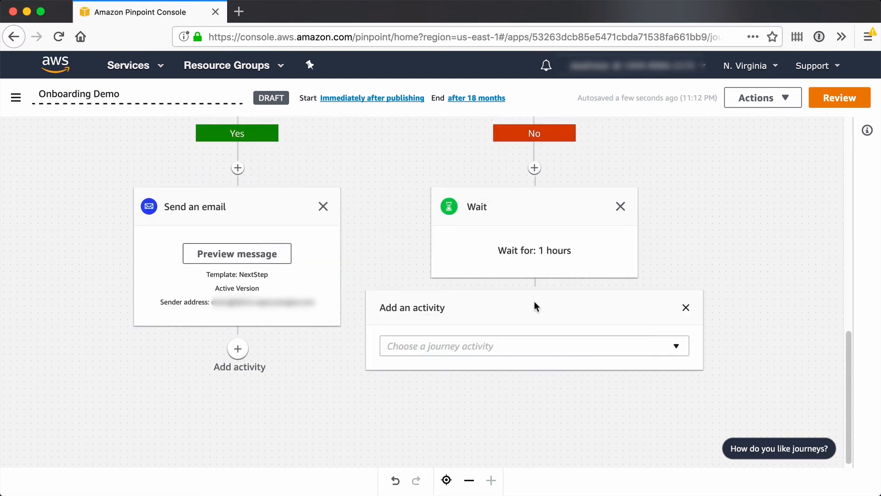
{"action": "left_click", "coordinate": [509, 345]}
{"action": "left_click", "coordinate": [491, 194]}
{"action": "scroll", "coordinate": [641, 350], "scroll_direction": "down", "scroll_amount": 5}
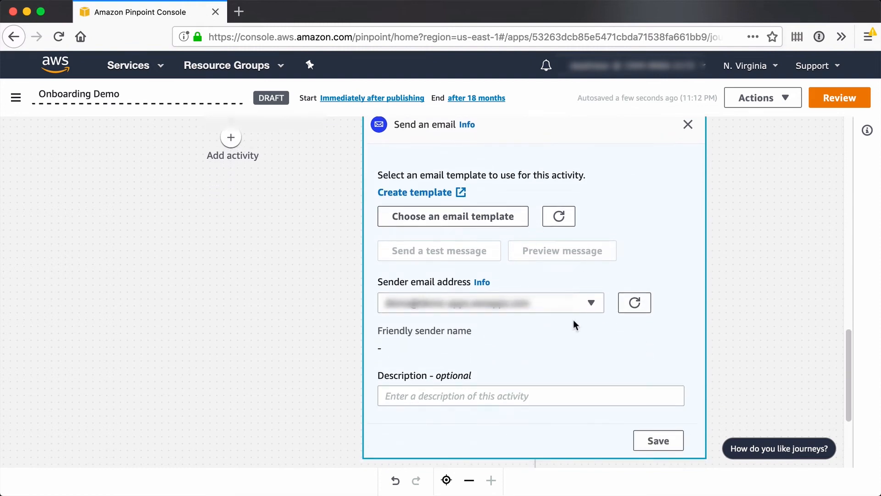
{"action": "left_click", "coordinate": [657, 442]}
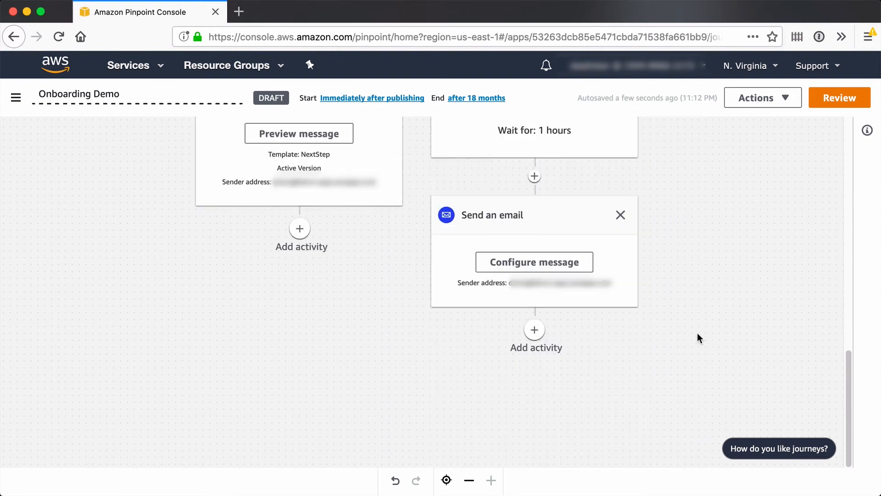
Review the journey again, go to the activity behind the email activity error, and close the review
{"action": "left_click", "coordinate": [825, 103]}
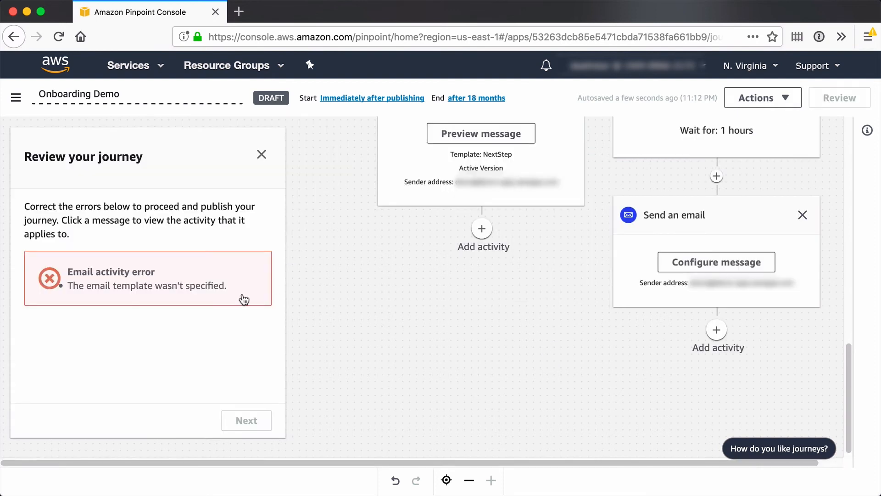
{"action": "left_click", "coordinate": [224, 270]}
{"action": "left_click", "coordinate": [262, 155]}
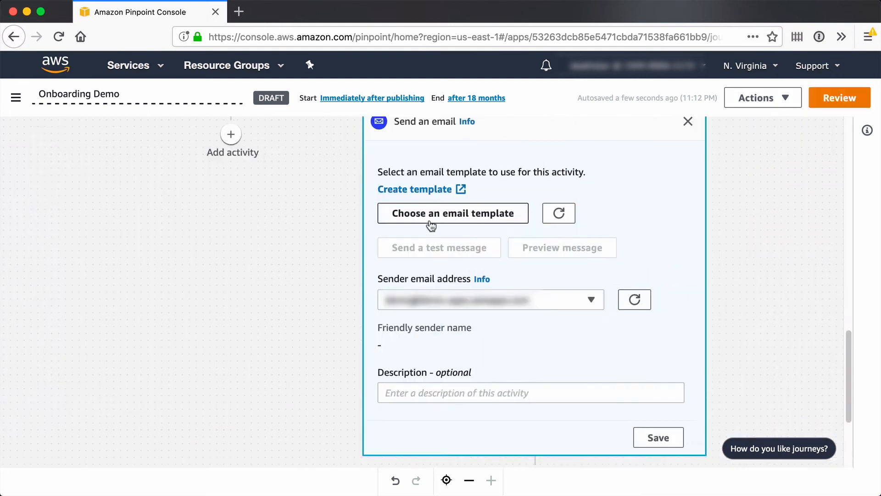
Choose the Reminder template for the unconfigured email activity after the wait and save it
{"action": "left_click", "coordinate": [441, 216]}
{"action": "left_click", "coordinate": [134, 237]}
{"action": "left_click", "coordinate": [767, 423]}
{"action": "left_click", "coordinate": [756, 341]}
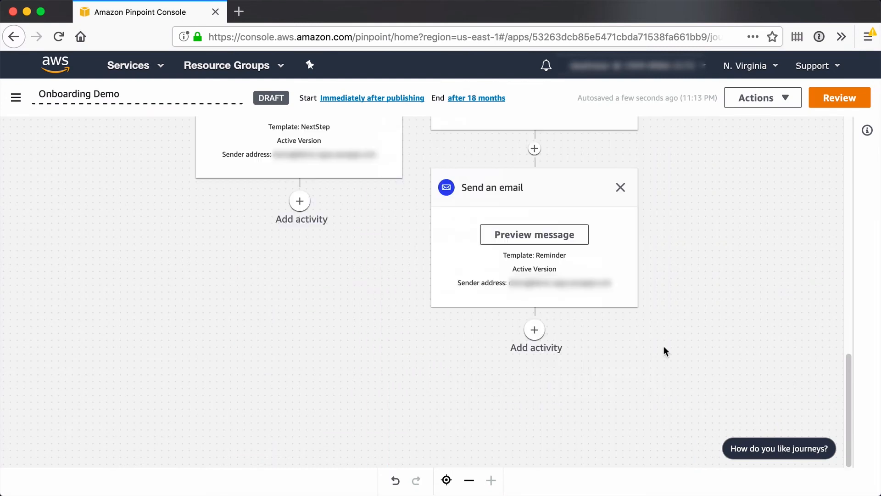
Open the journey's settings and examine the start and end dates and the time zone options
{"action": "scroll", "coordinate": [691, 293], "scroll_direction": "up", "scroll_amount": 1}
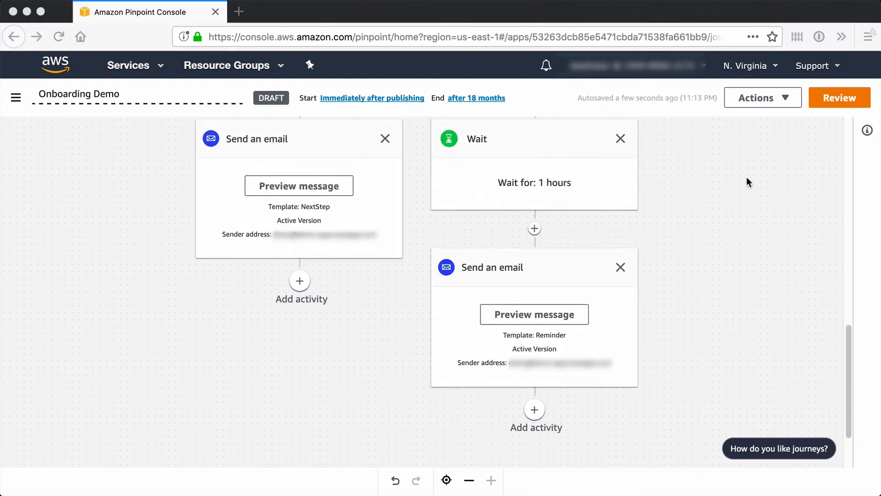
{"action": "left_click", "coordinate": [765, 165]}
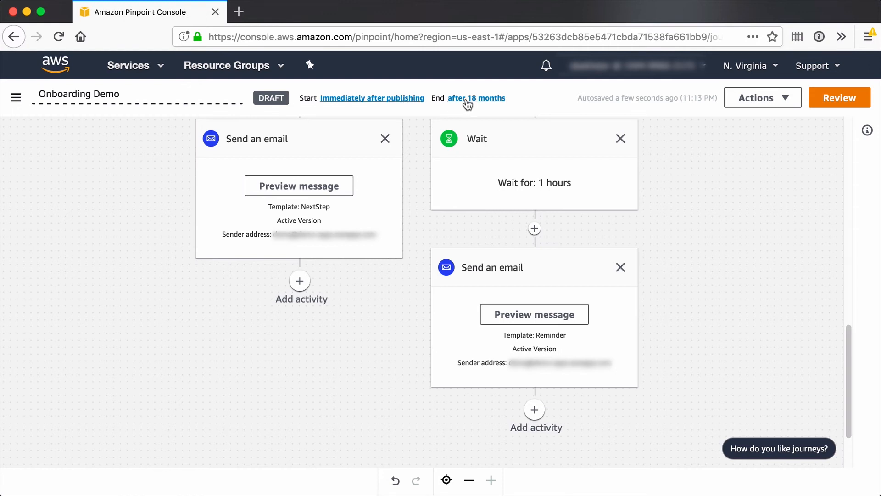
{"action": "left_click", "coordinate": [742, 101]}
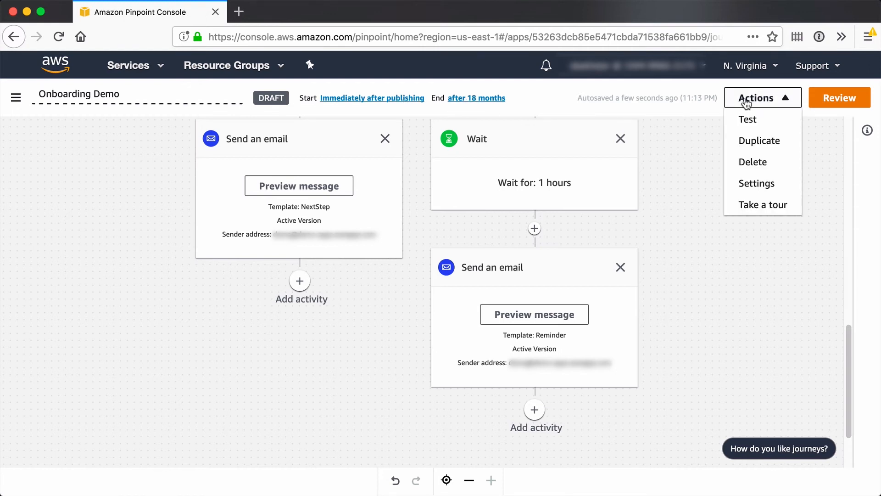
{"action": "left_click", "coordinate": [752, 183]}
{"action": "left_click", "coordinate": [238, 265]}
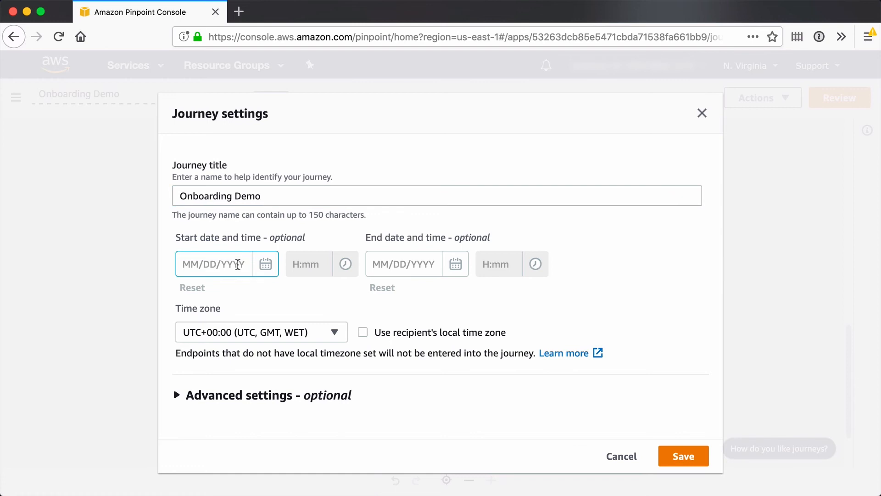
{"action": "left_click", "coordinate": [422, 267]}
{"action": "left_click", "coordinate": [281, 310]}
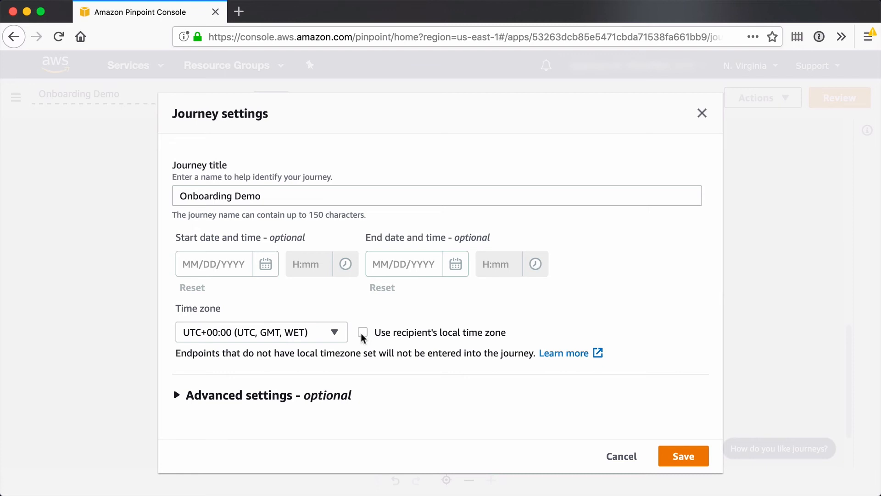
Expand the advanced journey settings, examine the quiet time and journey limits, and save the settings
{"action": "left_click", "coordinate": [345, 394]}
{"action": "scroll", "coordinate": [345, 393], "scroll_direction": "down", "scroll_amount": 5}
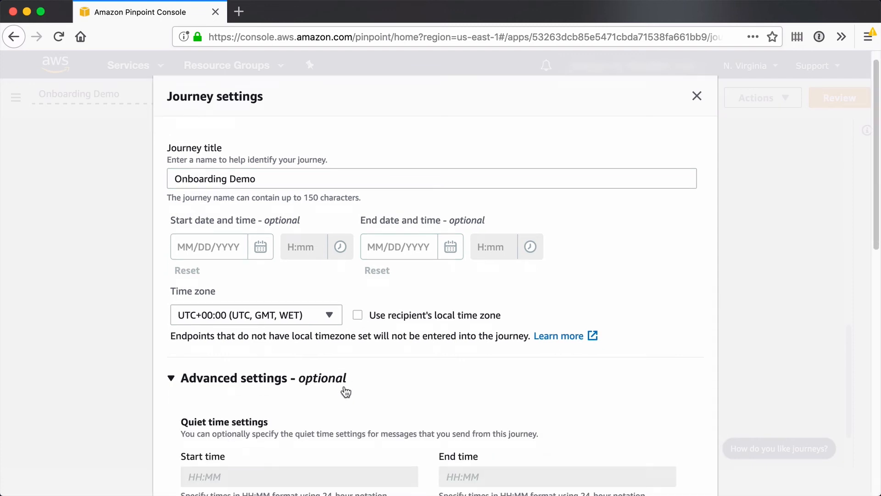
{"action": "scroll", "coordinate": [344, 386], "scroll_direction": "down", "scroll_amount": 3}
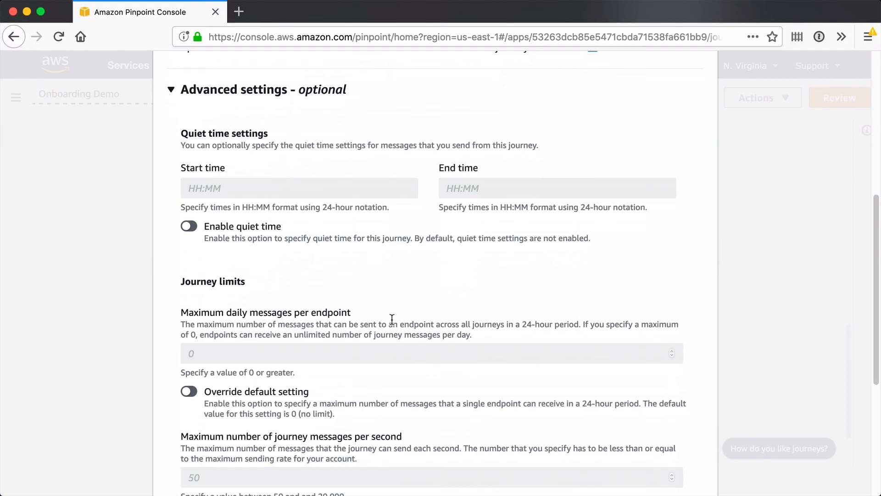
{"action": "scroll", "coordinate": [392, 319], "scroll_direction": "down", "scroll_amount": 5}
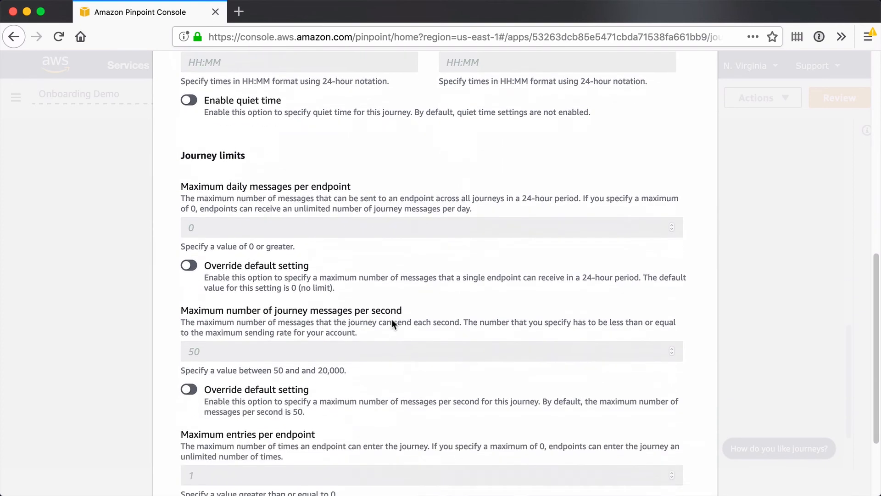
{"action": "scroll", "coordinate": [392, 323], "scroll_direction": "down", "scroll_amount": 4}
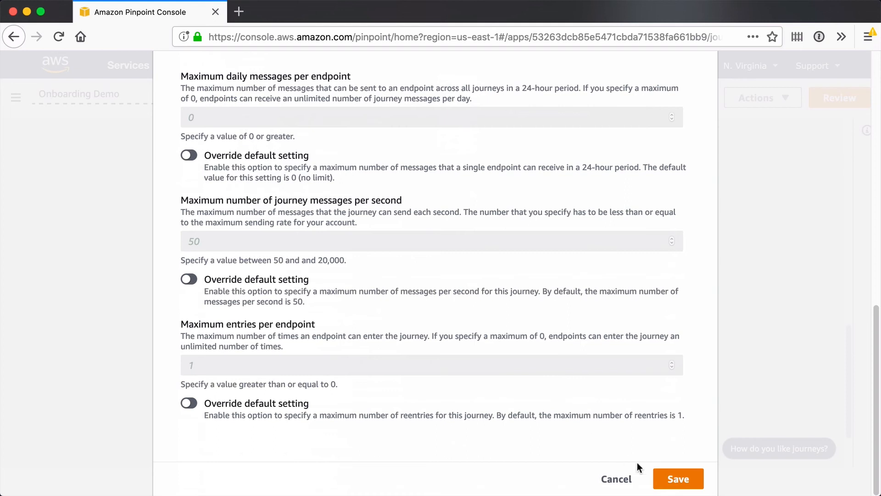
{"action": "left_click", "coordinate": [677, 480]}
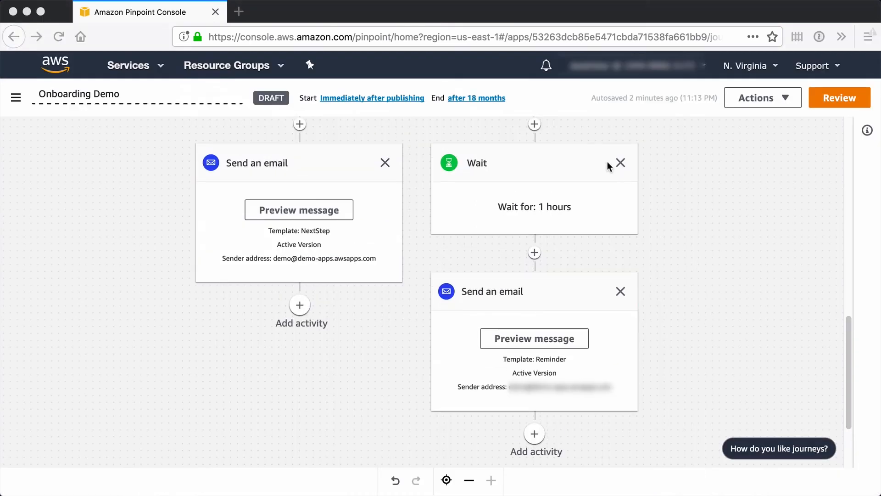
Send a test of the journey to the ExampleData segment with all waits and delays skipped
{"action": "left_click", "coordinate": [780, 105]}
{"action": "left_click", "coordinate": [770, 120]}
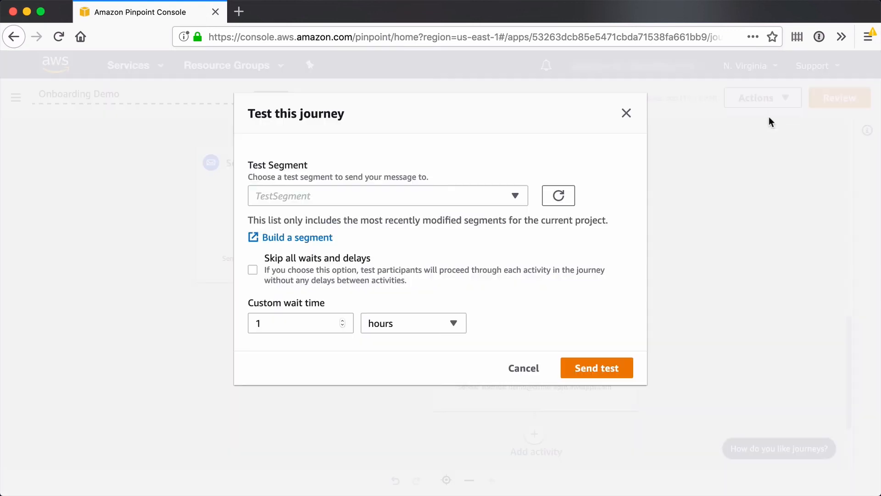
{"action": "left_click", "coordinate": [466, 196]}
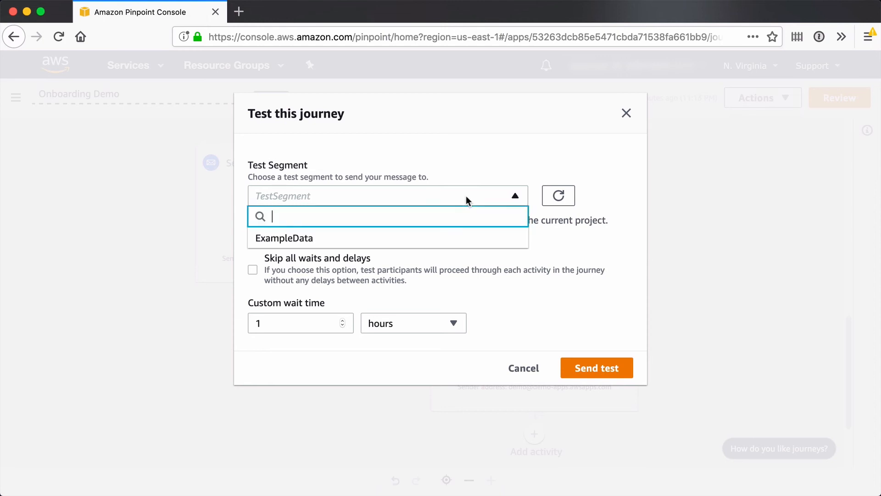
{"action": "left_click", "coordinate": [431, 242]}
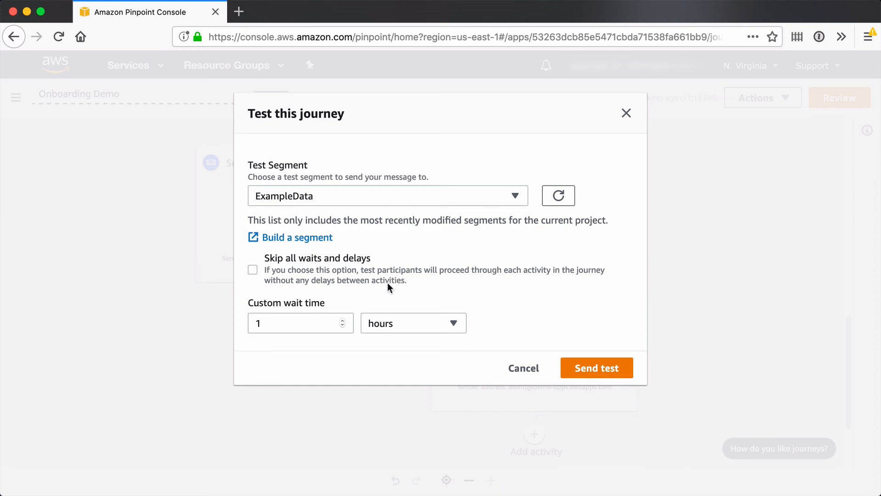
{"action": "left_click", "coordinate": [253, 270]}
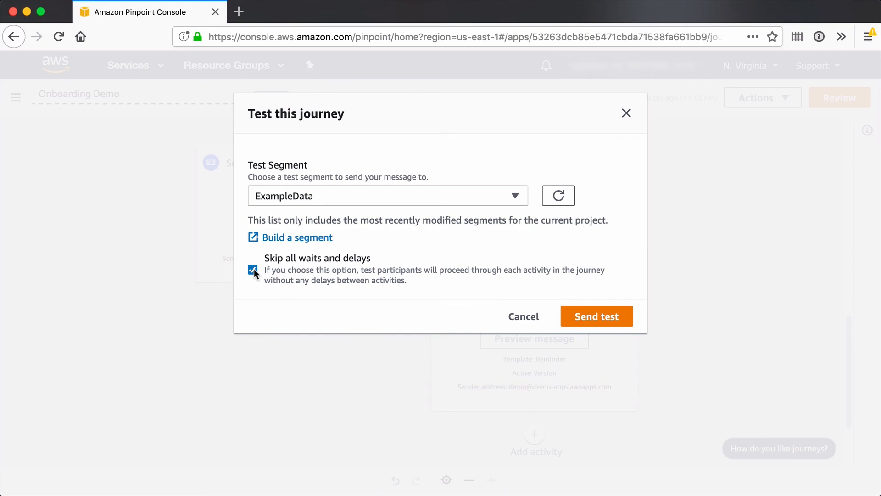
{"action": "left_click", "coordinate": [616, 321]}
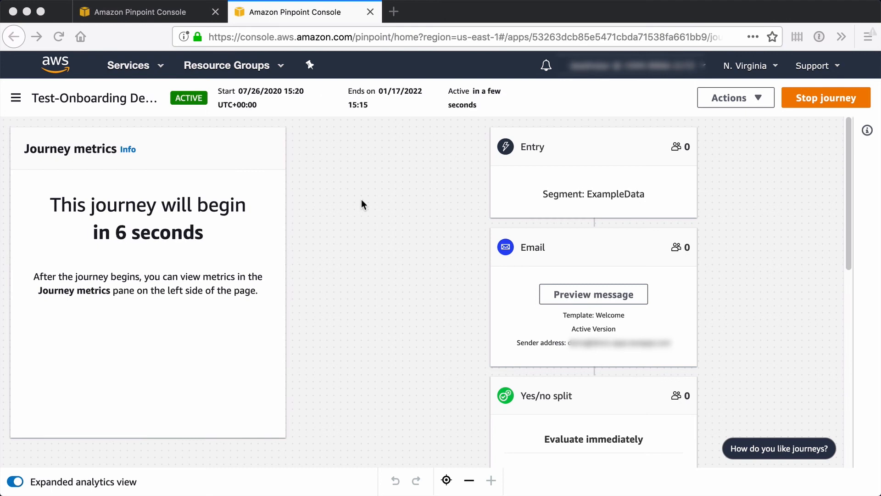
Examine the test journey's entry details and activities through to the exits, and open the "Are you still with us?" email in Amazon WorkMail
{"action": "left_click", "coordinate": [361, 199]}
{"action": "left_click", "coordinate": [684, 147]}
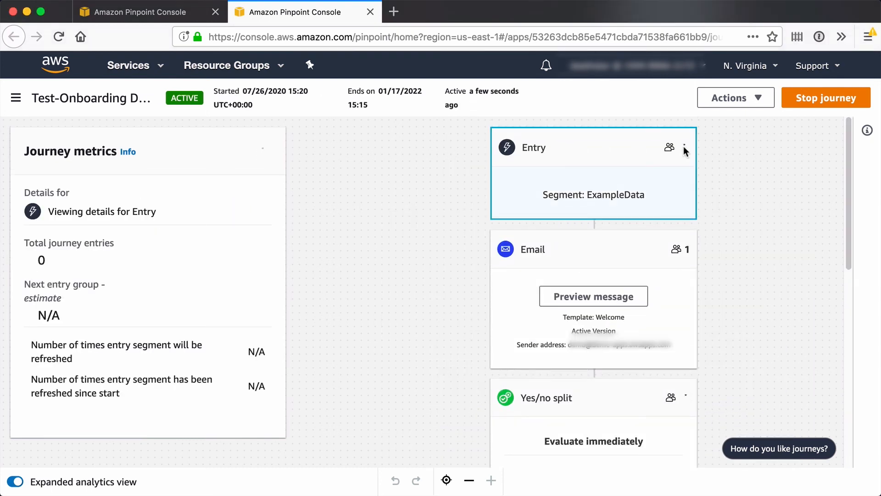
{"action": "left_click", "coordinate": [742, 200]}
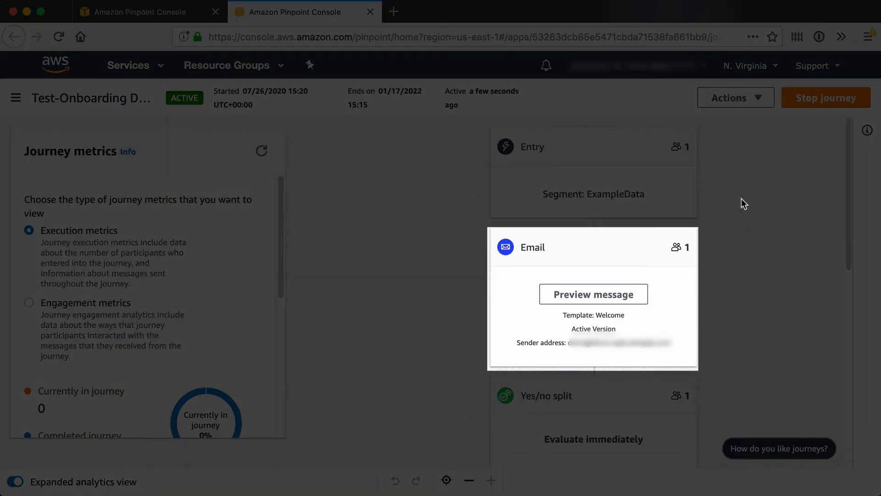
{"action": "scroll", "coordinate": [742, 198], "scroll_direction": "down", "scroll_amount": 10}
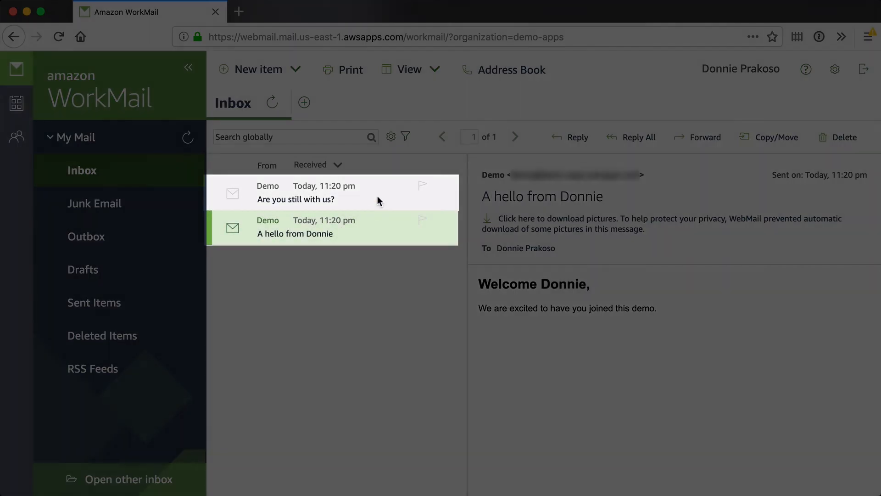
{"action": "left_click", "coordinate": [377, 196]}
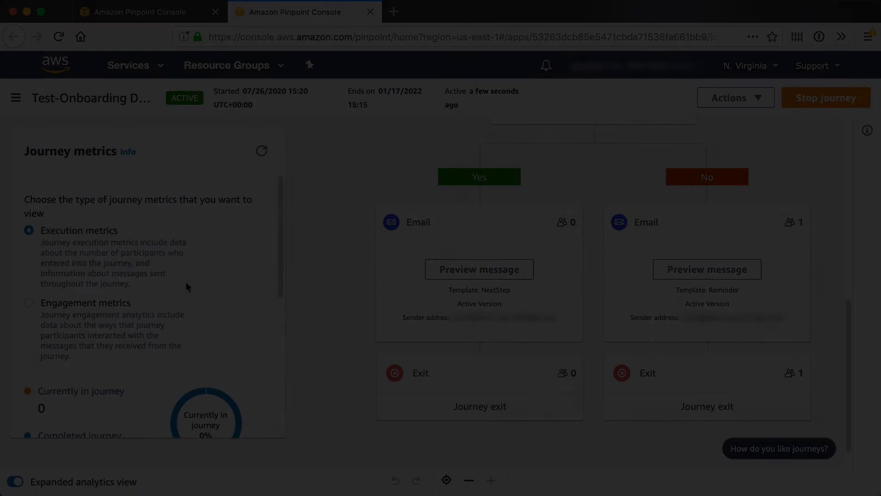
Back in Amazon Pinpoint, examine the test journey's execution metrics, including completions, entry and message limits, and quiet time
{"action": "scroll", "coordinate": [186, 282], "scroll_direction": "down", "scroll_amount": 3}
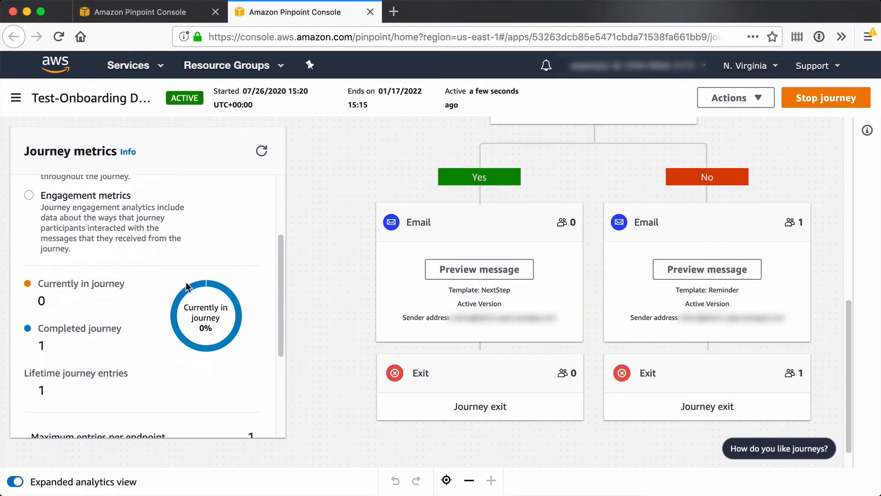
{"action": "scroll", "coordinate": [188, 287], "scroll_direction": "down", "scroll_amount": 3}
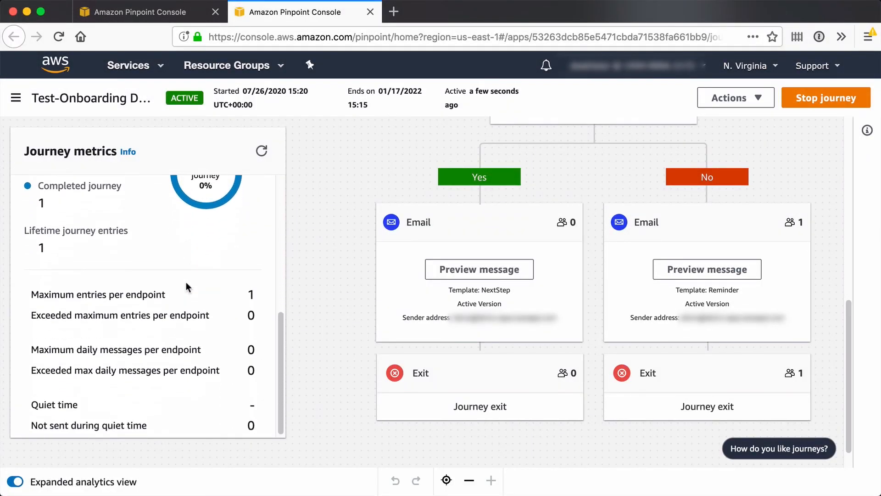
{"action": "scroll", "coordinate": [188, 286], "scroll_direction": "up", "scroll_amount": 5}
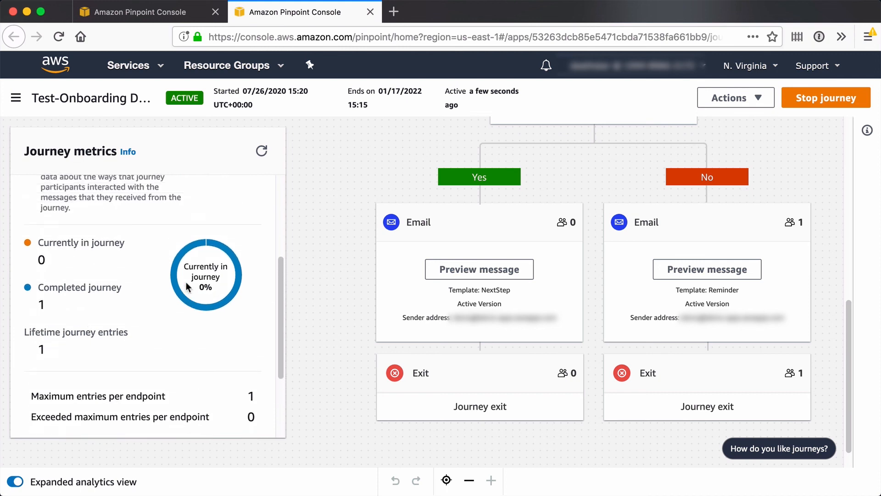
{"action": "scroll", "coordinate": [188, 286], "scroll_direction": "up", "scroll_amount": 3}
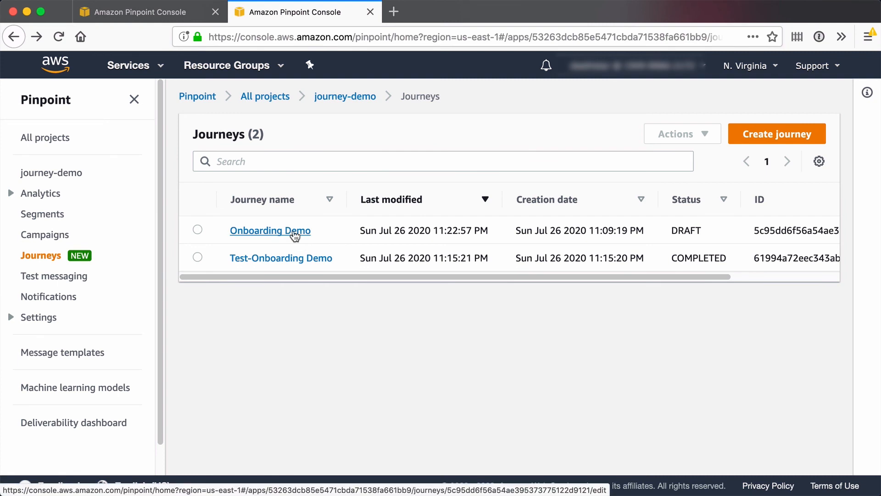
Open the Onboarding Demo draft journey, mark it as reviewed after reading the recommendations, and publish it
{"action": "left_click", "coordinate": [295, 232]}
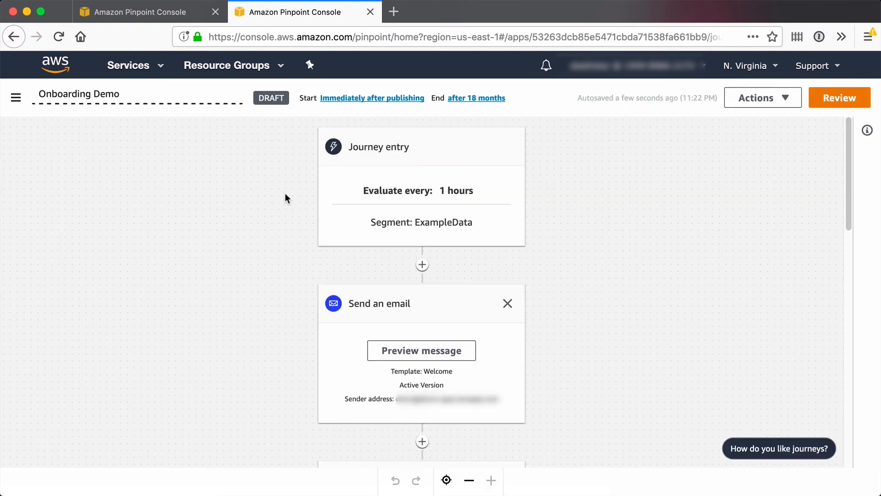
{"action": "left_click", "coordinate": [840, 98]}
{"action": "left_click", "coordinate": [246, 424]}
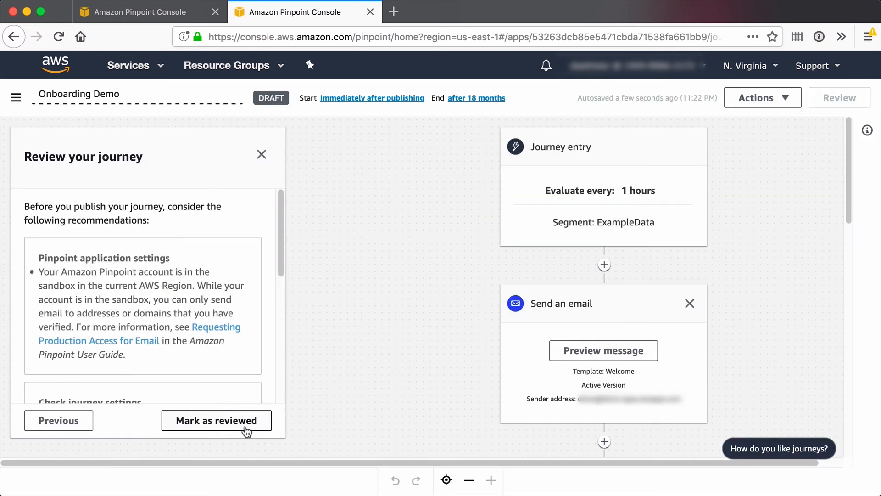
{"action": "scroll", "coordinate": [242, 388], "scroll_direction": "down", "scroll_amount": 5}
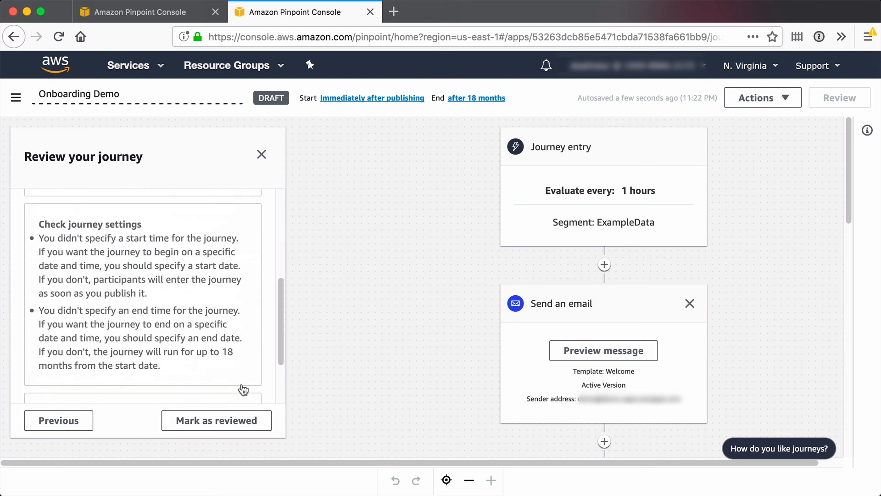
{"action": "left_click", "coordinate": [234, 423]}
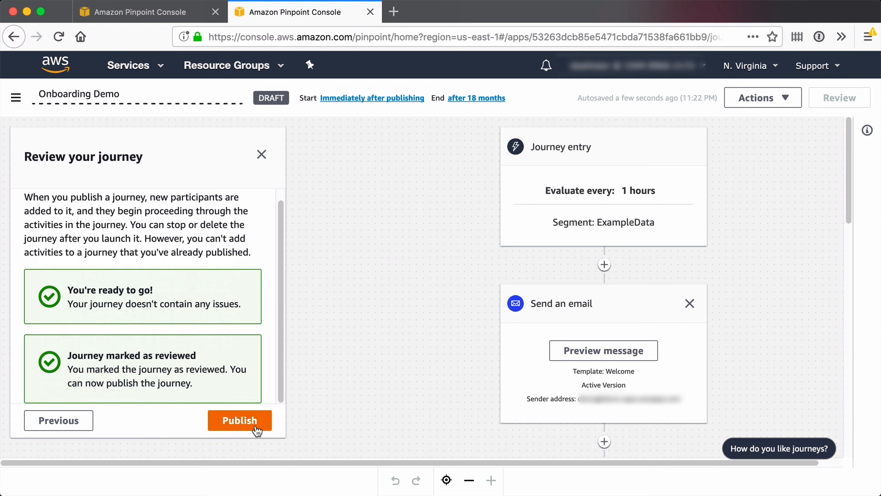
{"action": "left_click", "coordinate": [240, 421]}
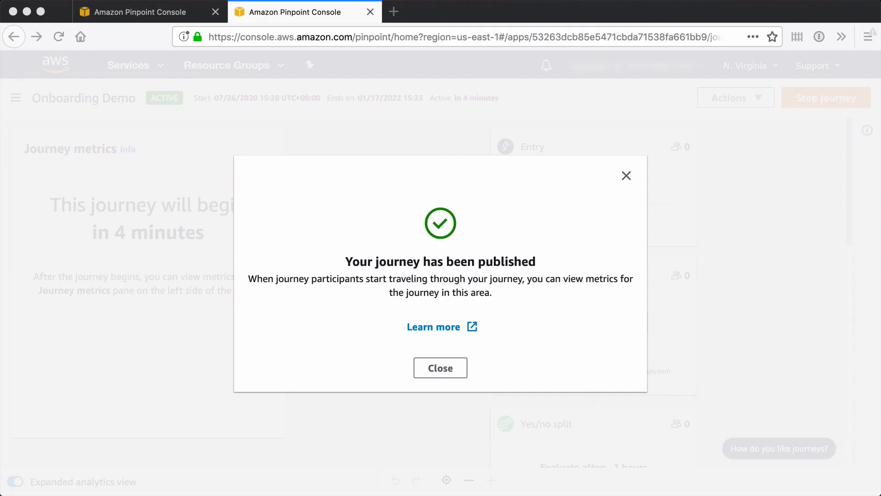